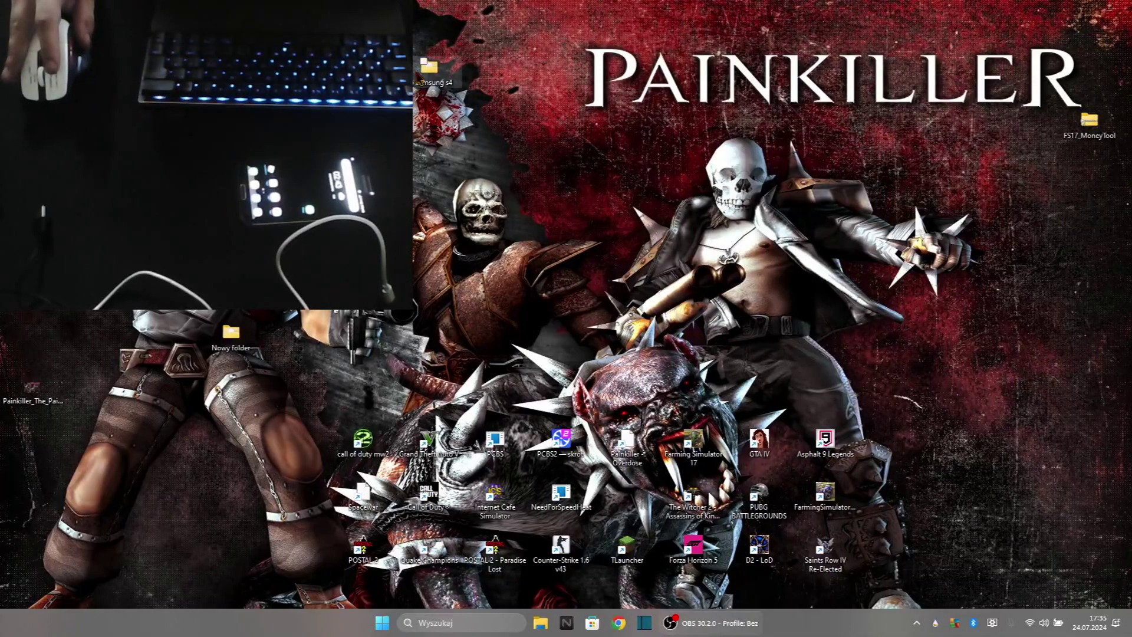
Move the "do samsung s4" folder to the middle of the desktop and open it.
drag(429, 66, 494, 233)
drag(407, 144, 507, 210)
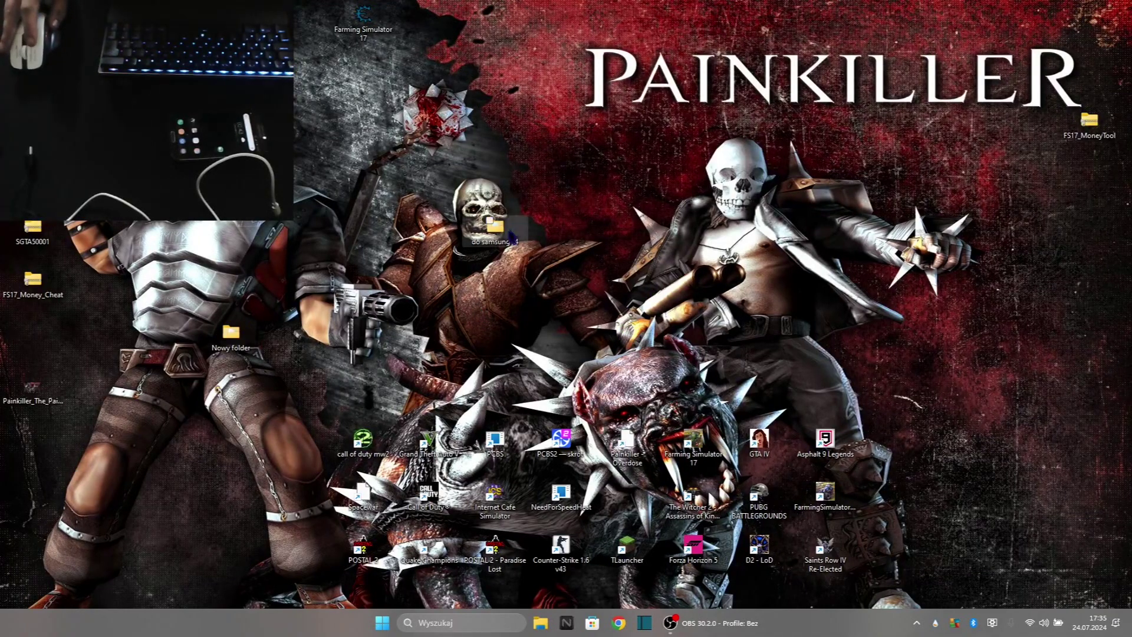
click(503, 232)
double_click(503, 232)
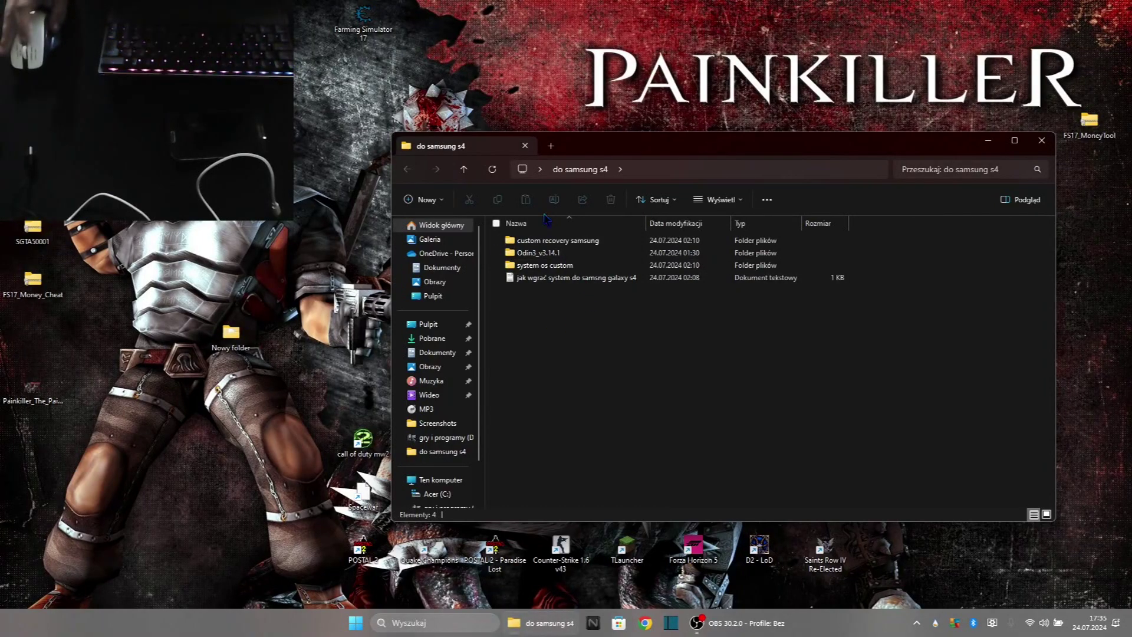
Look at the contents of the "custom recovery samsung" folder and return to the parent folder.
double_click(548, 242)
drag(498, 288, 634, 265)
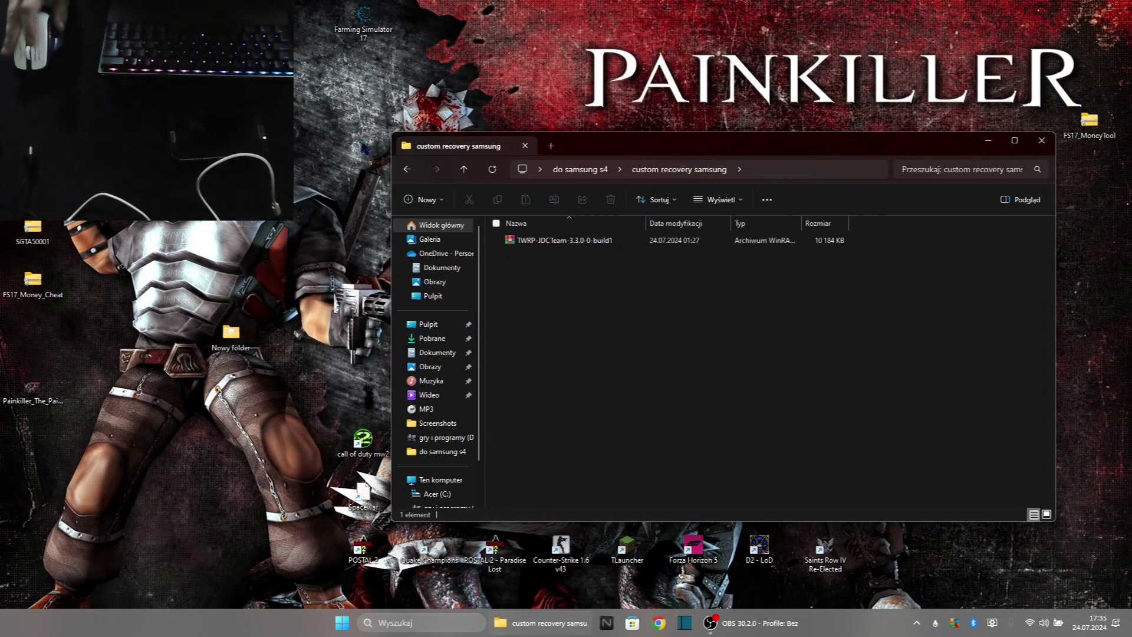
click(407, 169)
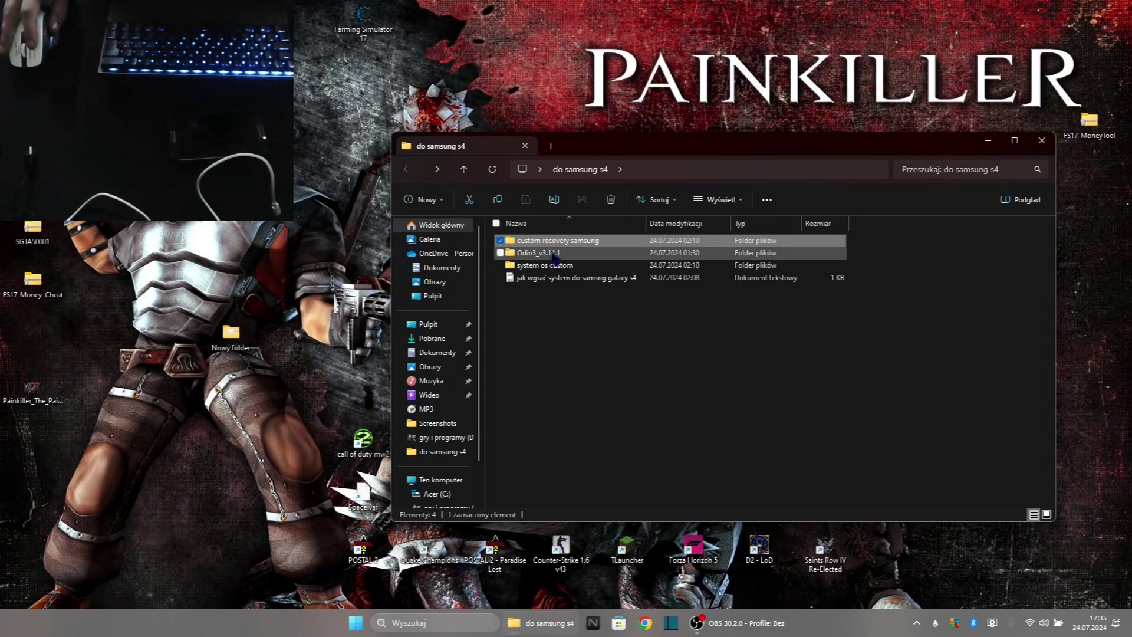
Run the Odin3 v3.14.1 application from the nested Odin3_v3.14.1 folder, accepting the security warning and the startup notice.
double_click(541, 253)
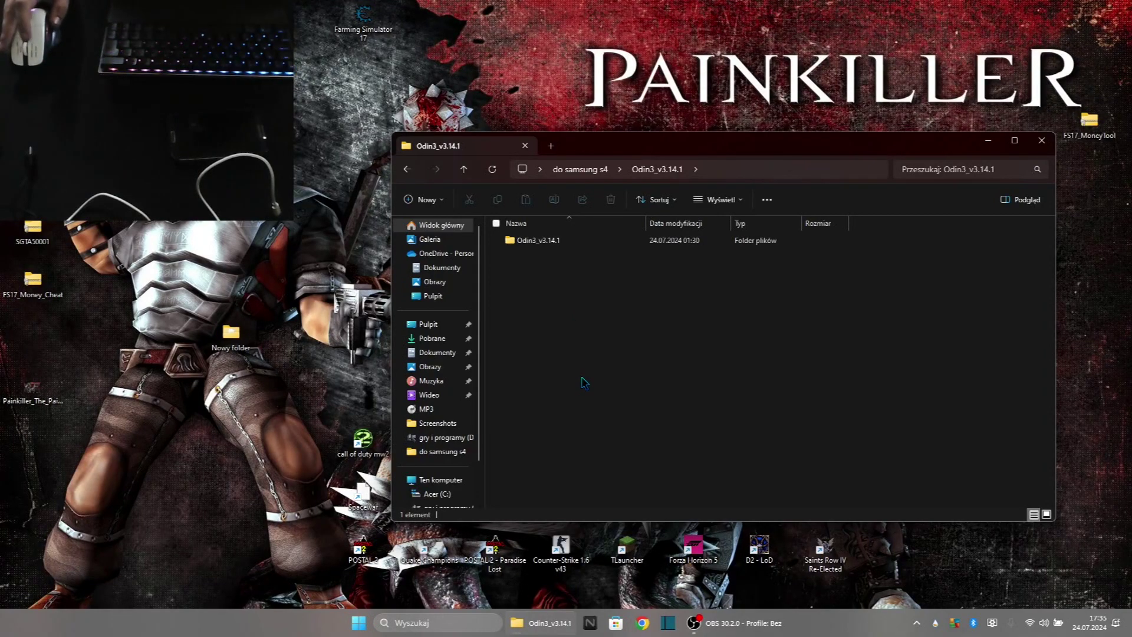
double_click(523, 241)
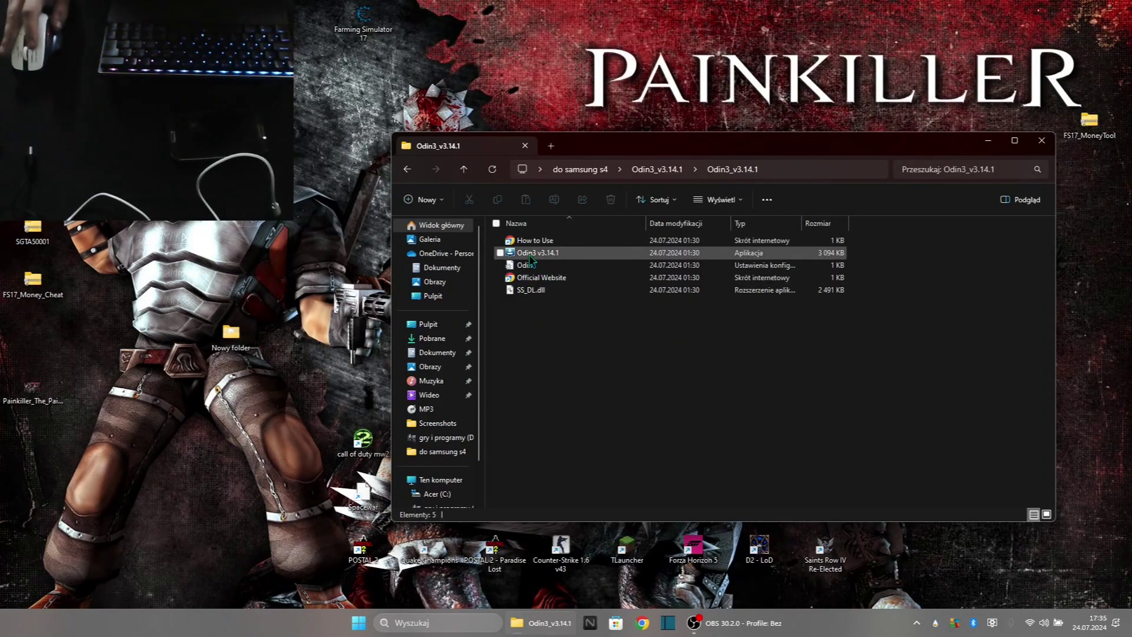
double_click(530, 257)
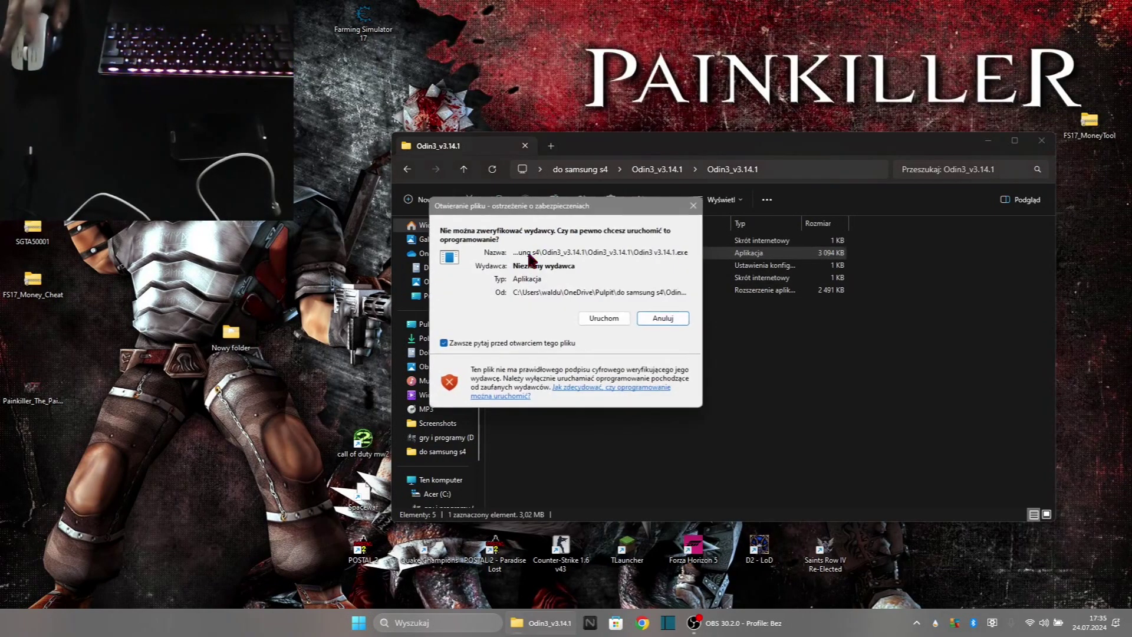
click(605, 322)
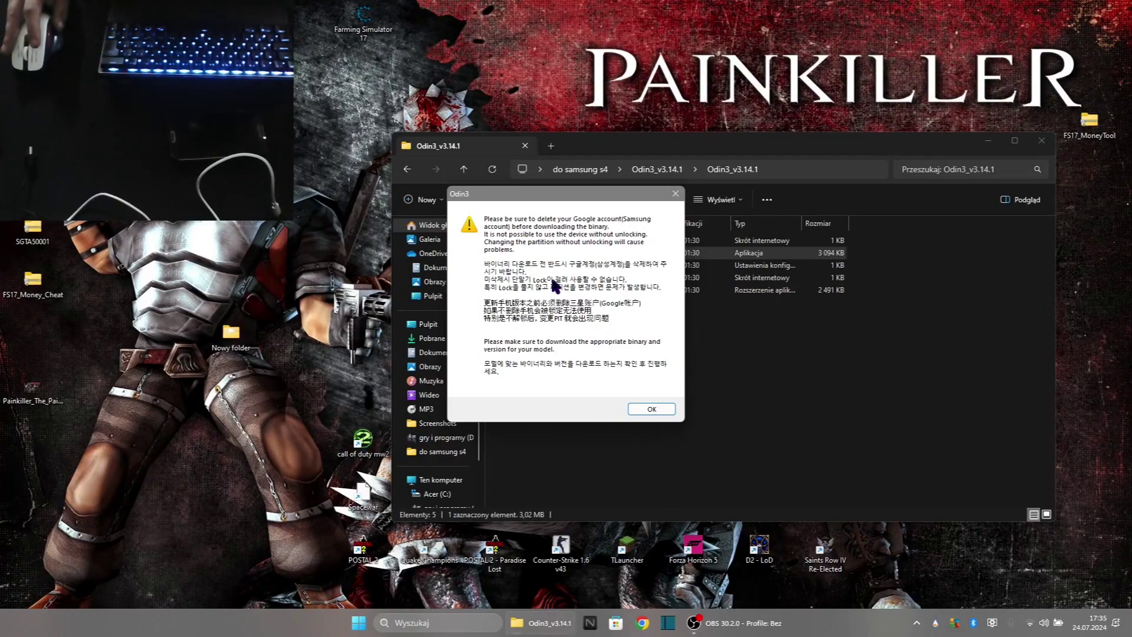
click(661, 413)
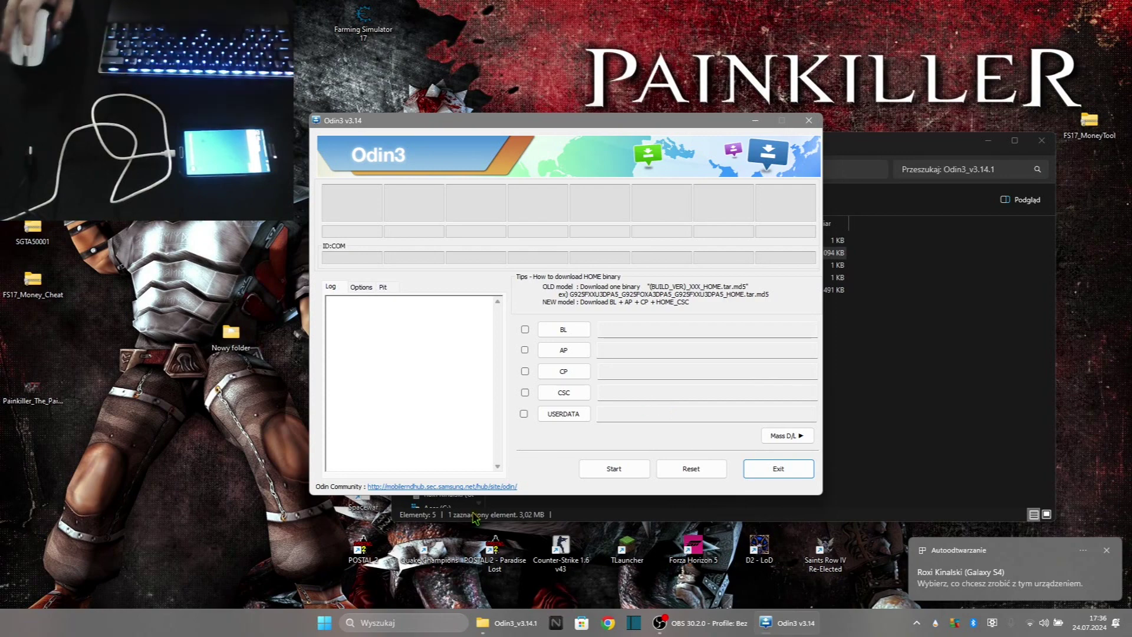
Close Odin3 and launch it again, accepting the security warning and the startup notice.
click(366, 346)
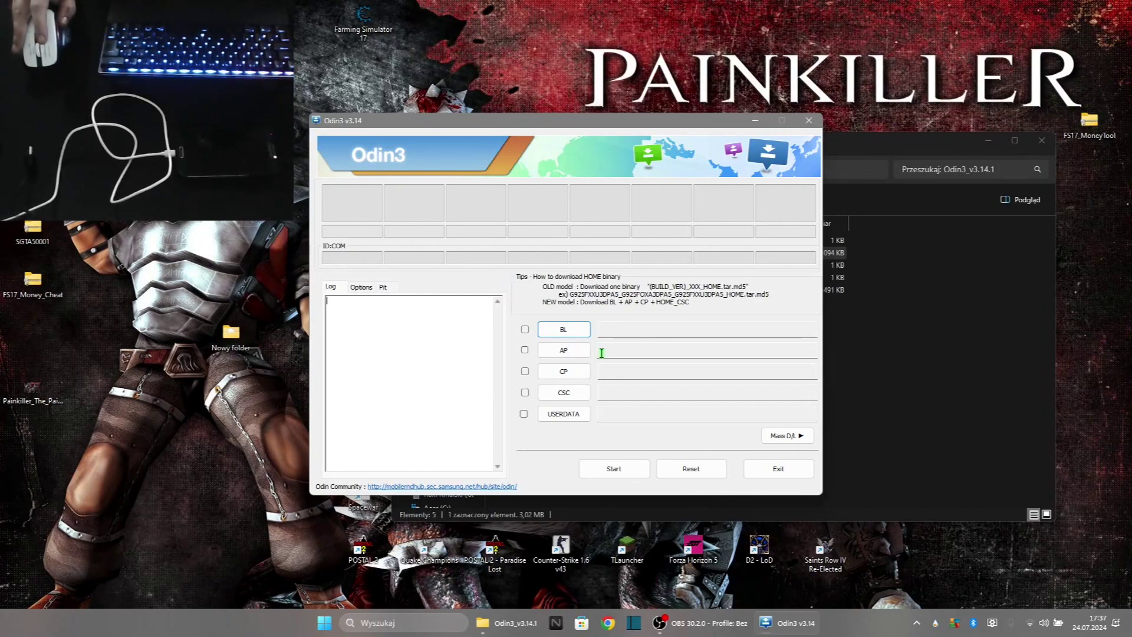
click(818, 124)
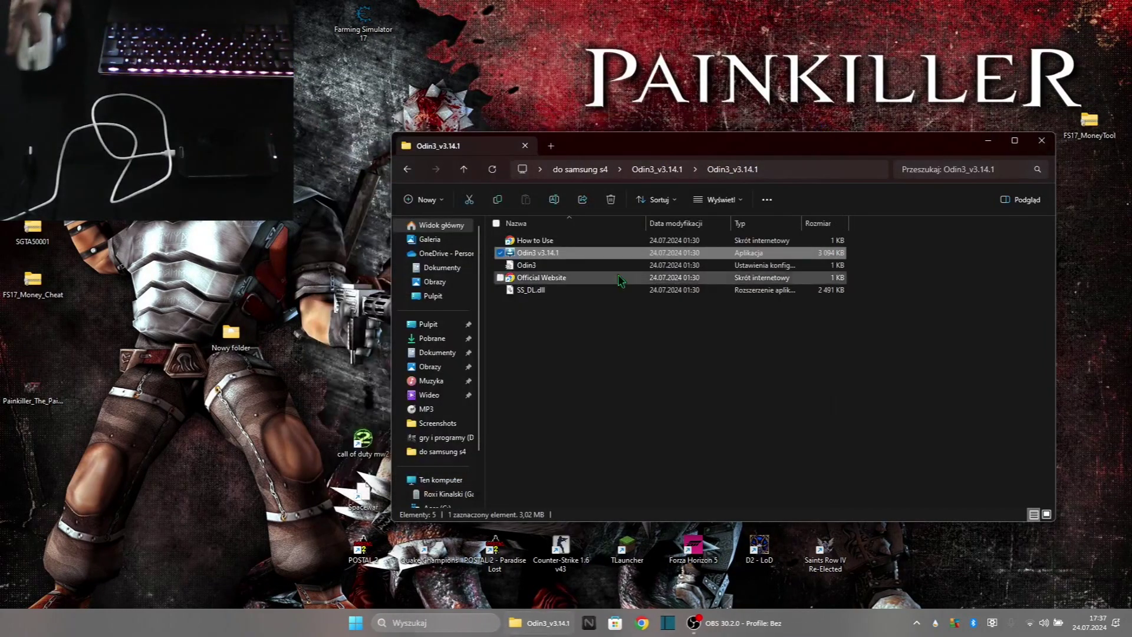
double_click(529, 253)
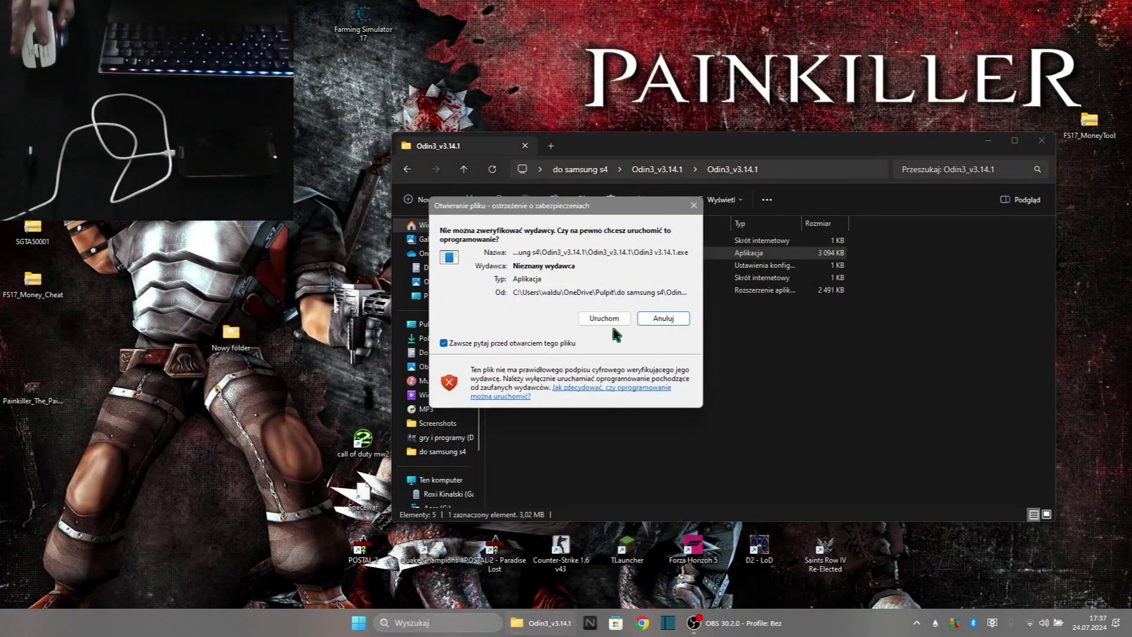
click(605, 318)
click(644, 412)
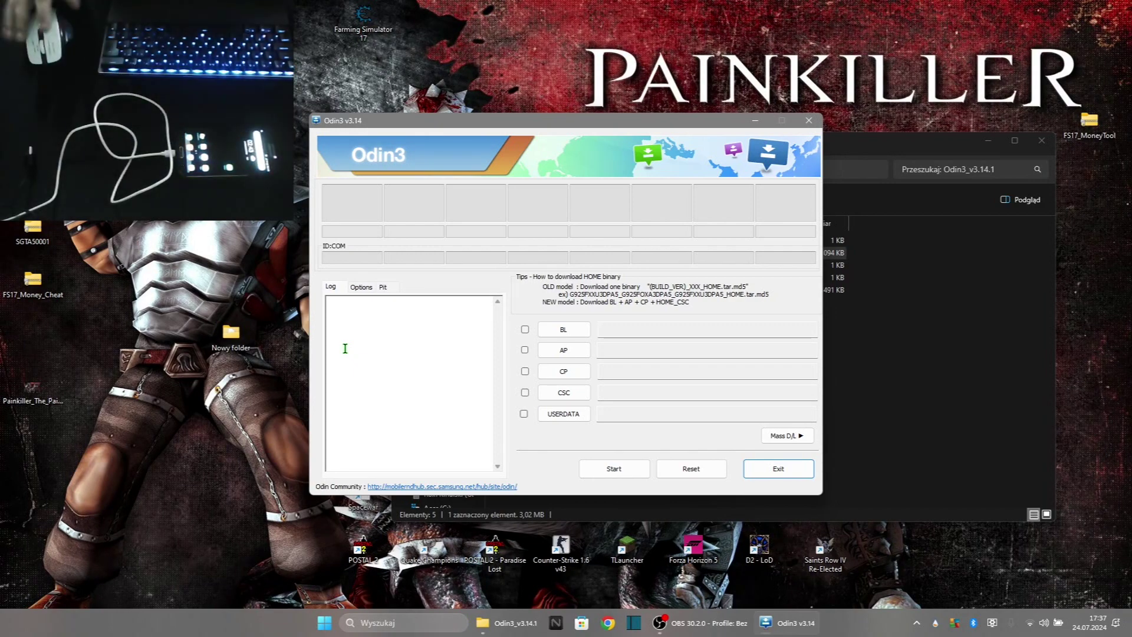
Check Odin3's flashing options and read the Samsung flashing instructions text file in the "do samsung s4" folder, returning to Odin3.
click(363, 287)
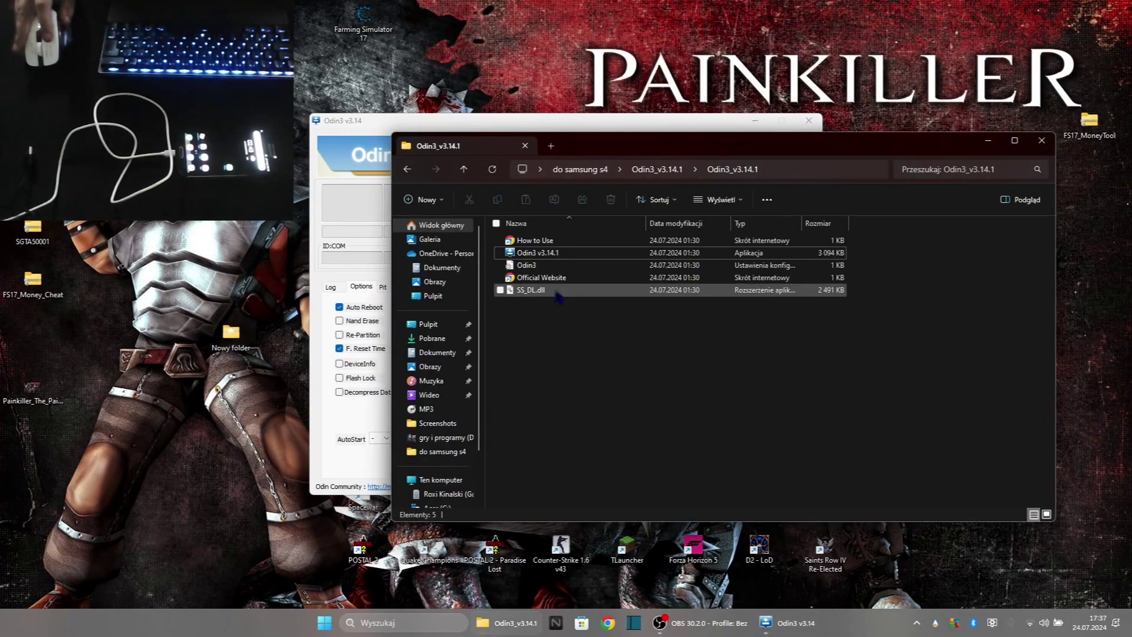
key(alt+Left)
key(alt+Left)
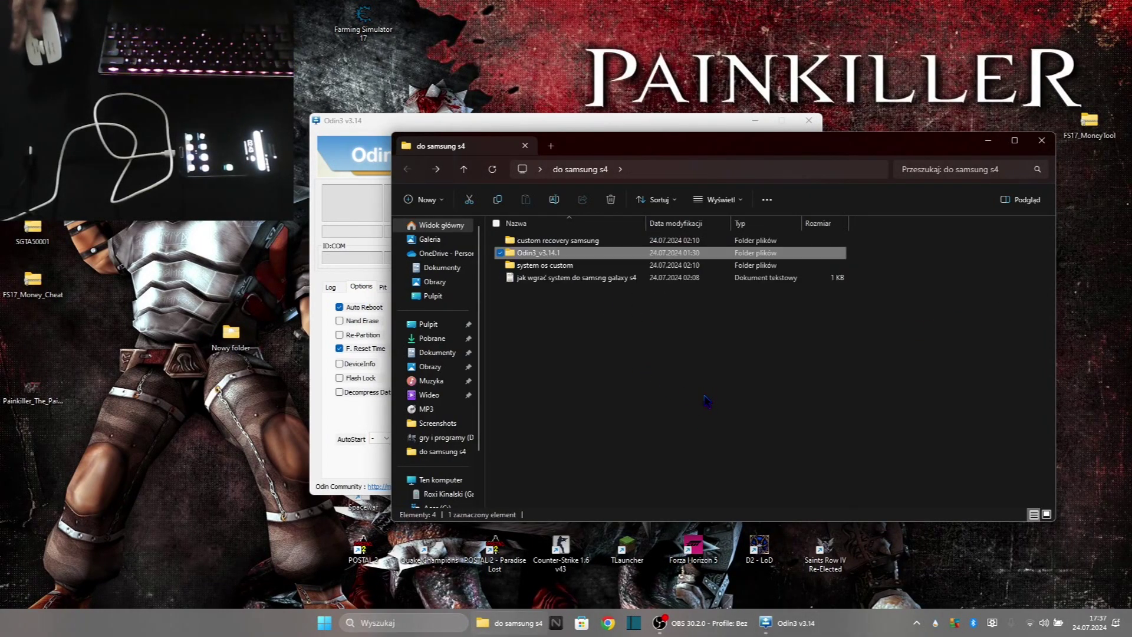
double_click(543, 280)
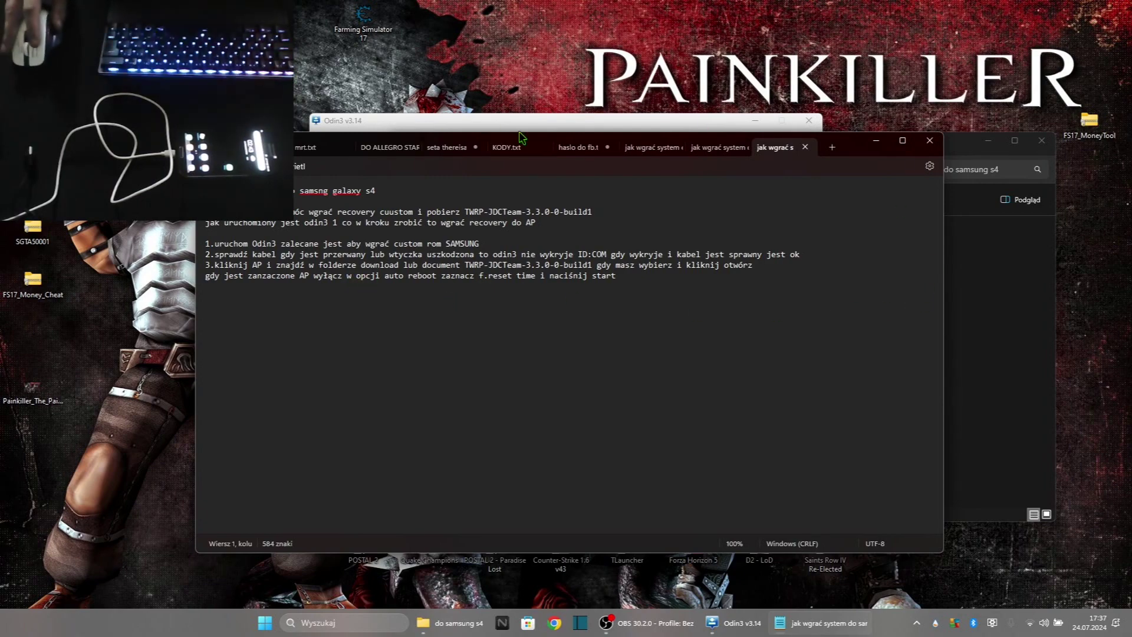
click(413, 121)
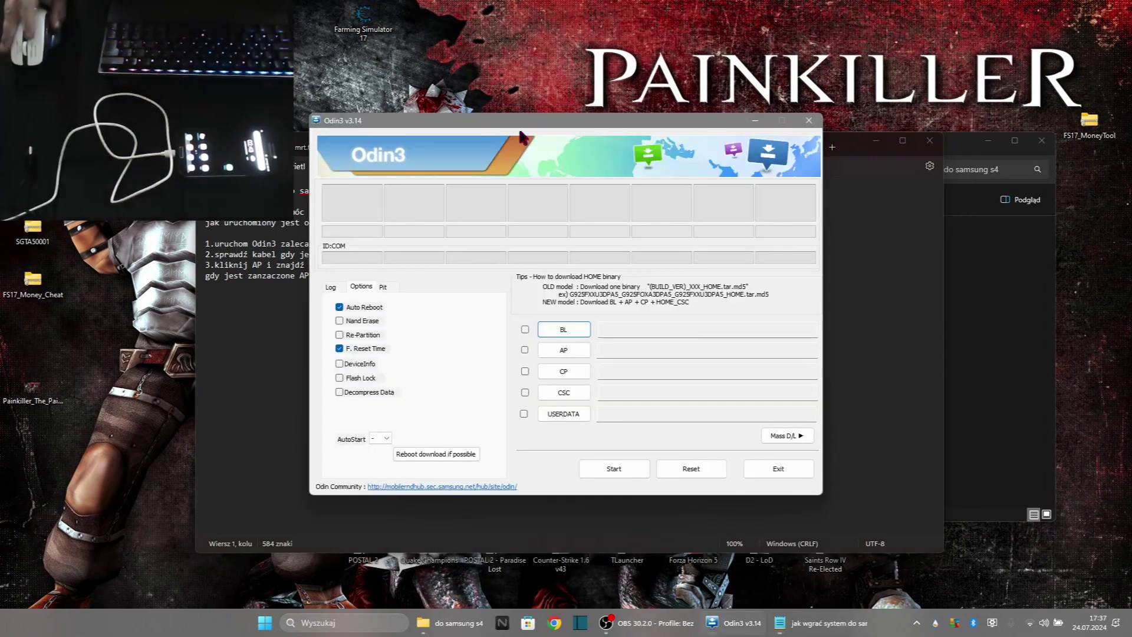
Disable Auto Reboot and load TWRP-JDCTeam-3.3.0-0-build1 from the desktop's "do samsung s4\custom recovery samsung" folder as the AP file.
click(340, 308)
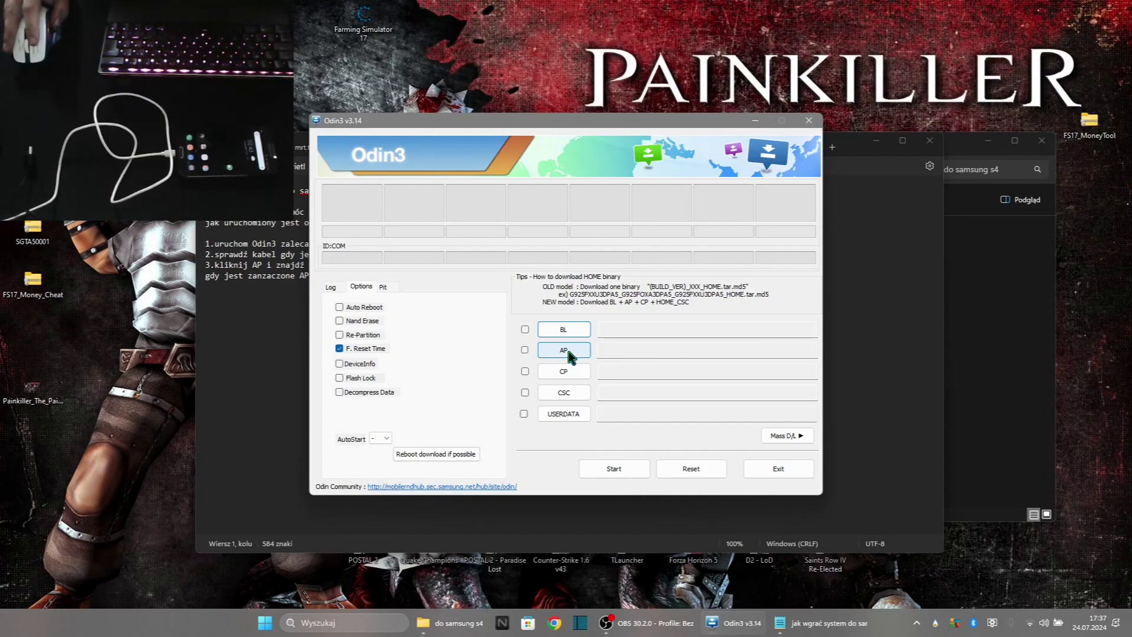
click(524, 351)
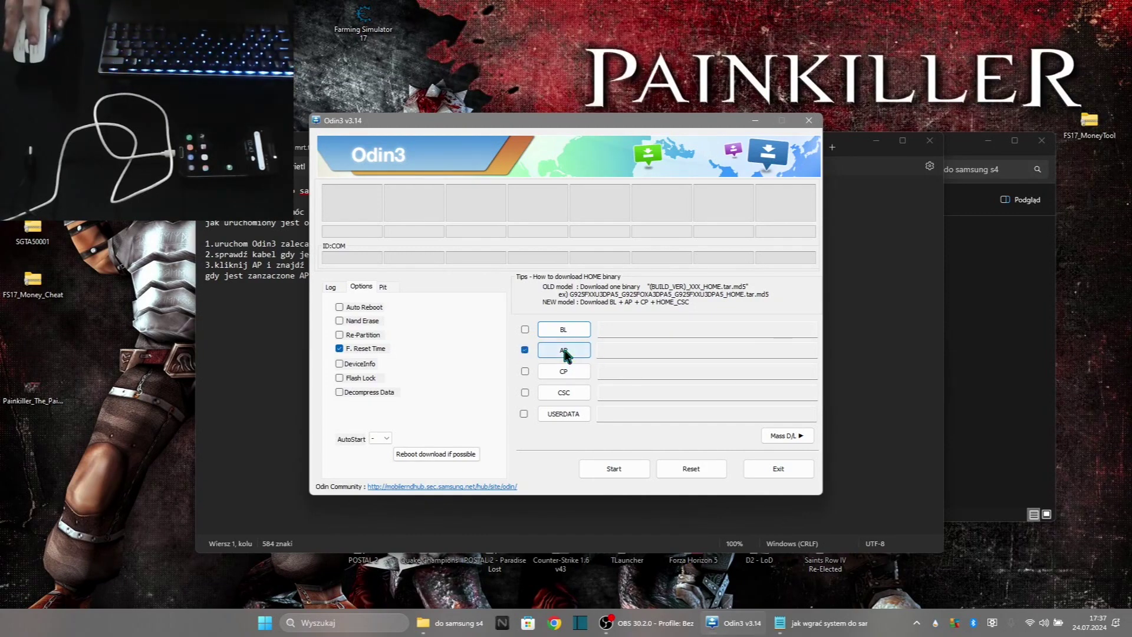
click(564, 353)
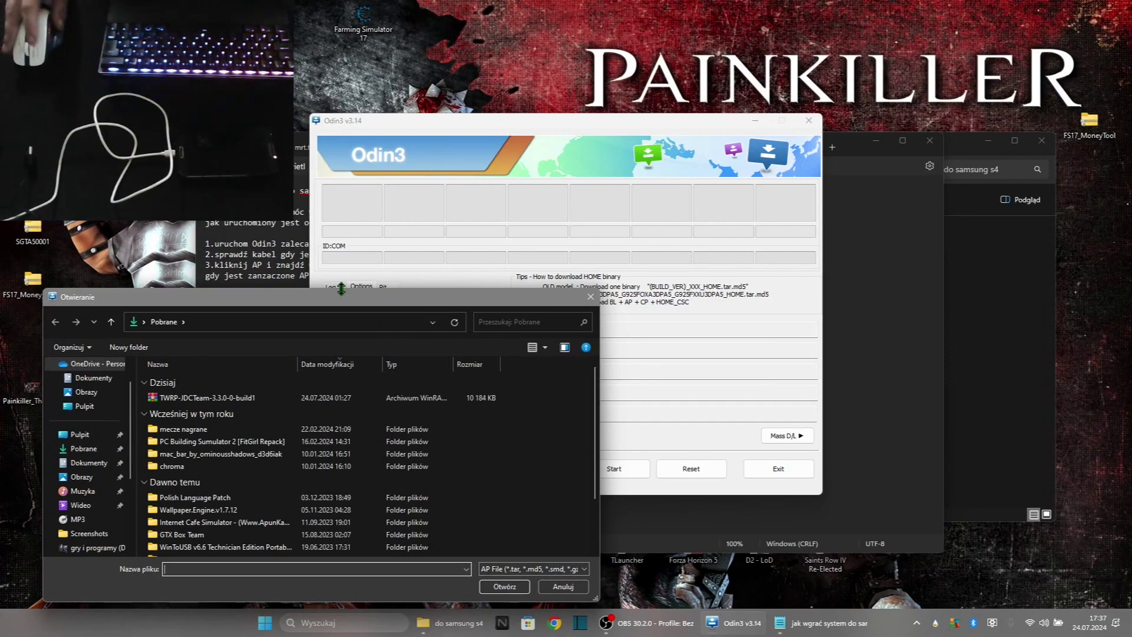
drag(332, 302, 521, 146)
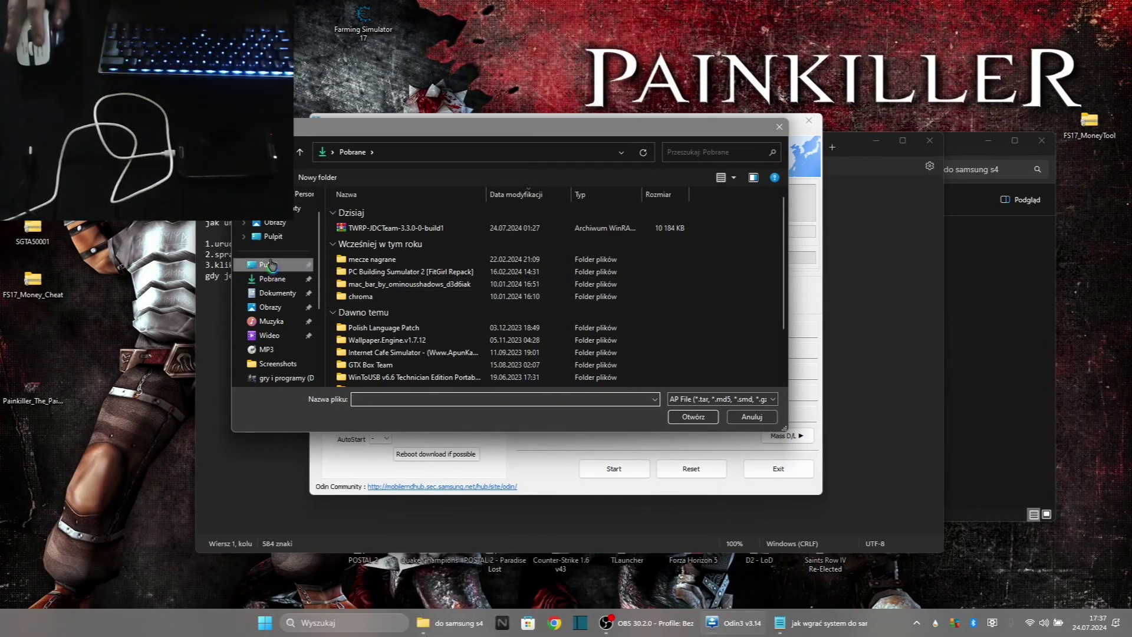
click(270, 264)
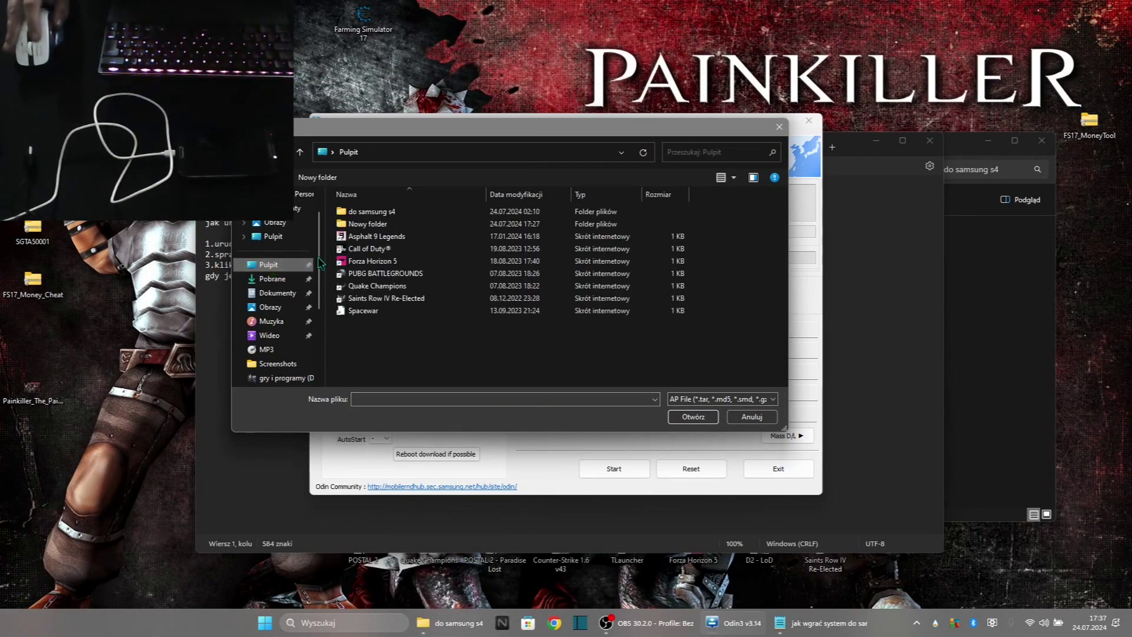
double_click(381, 212)
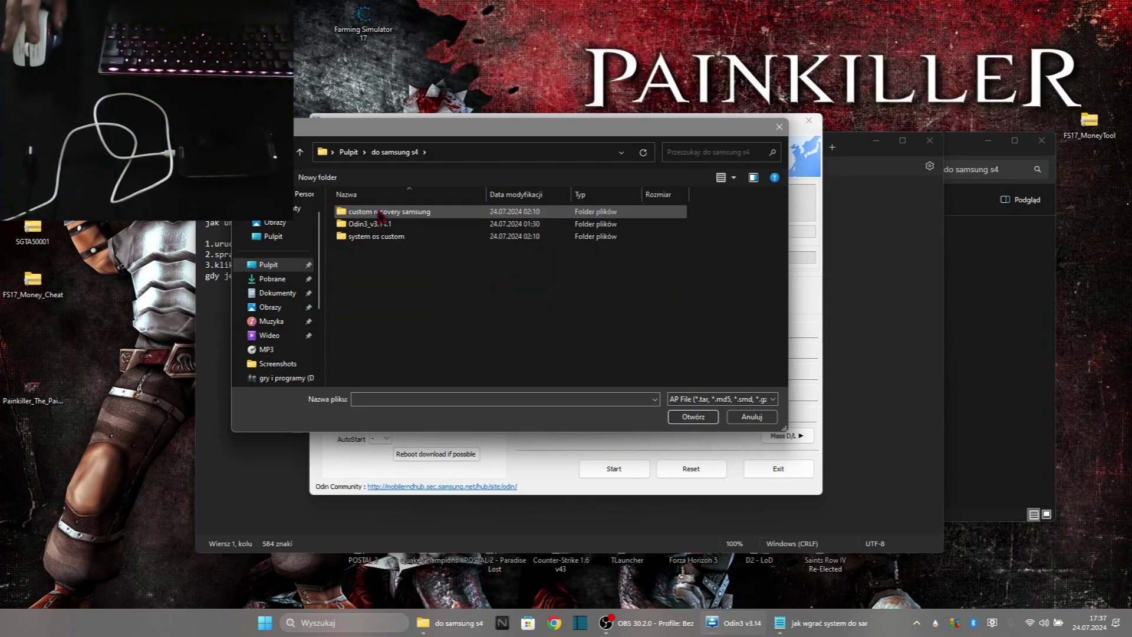
double_click(428, 212)
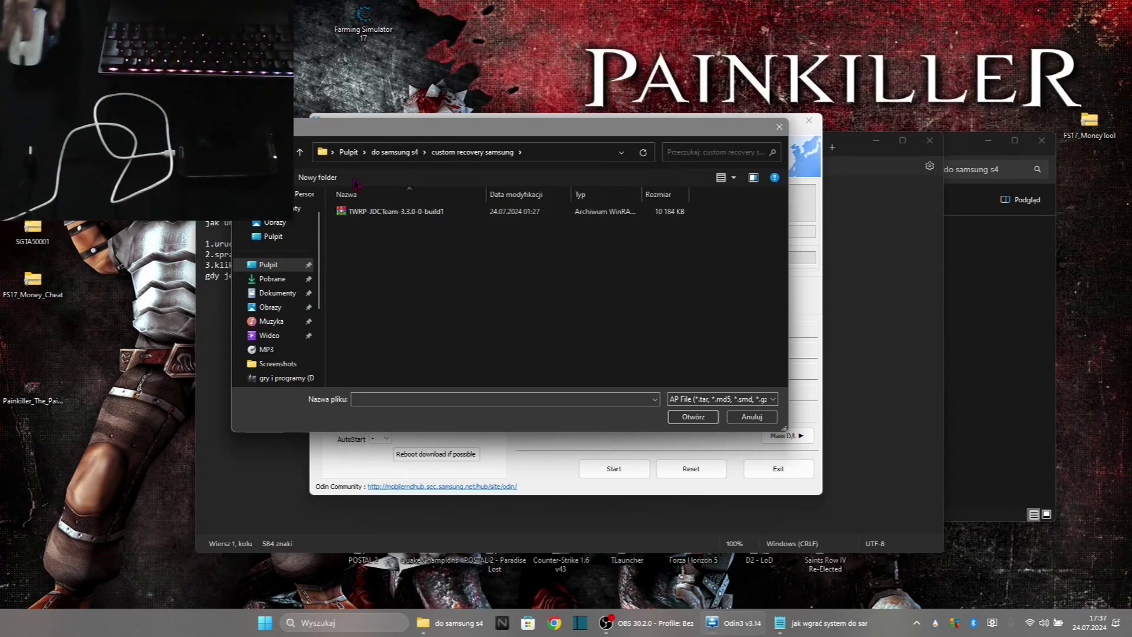
click(389, 213)
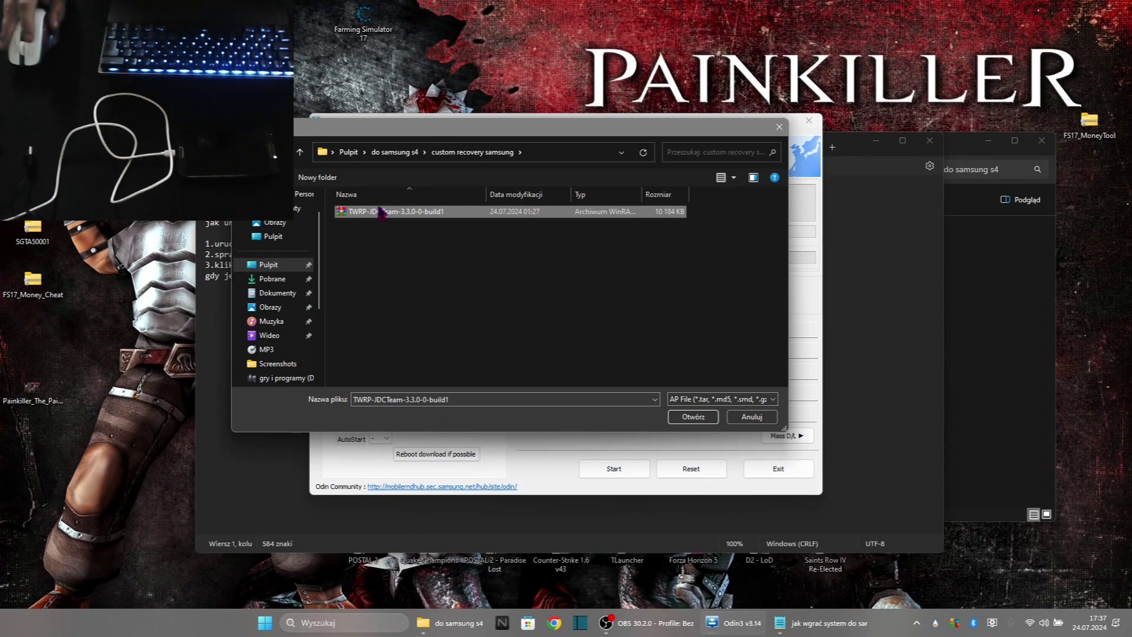
click(689, 418)
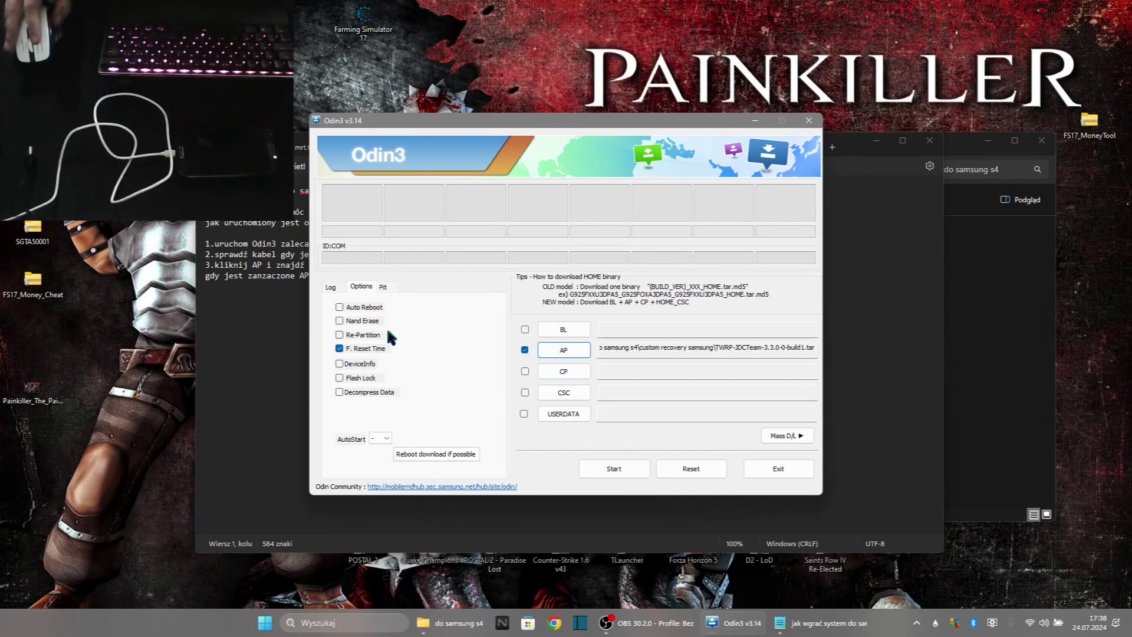
Review the log, PIT and flashing option settings, dismissing the PIT warning.
click(329, 287)
click(383, 288)
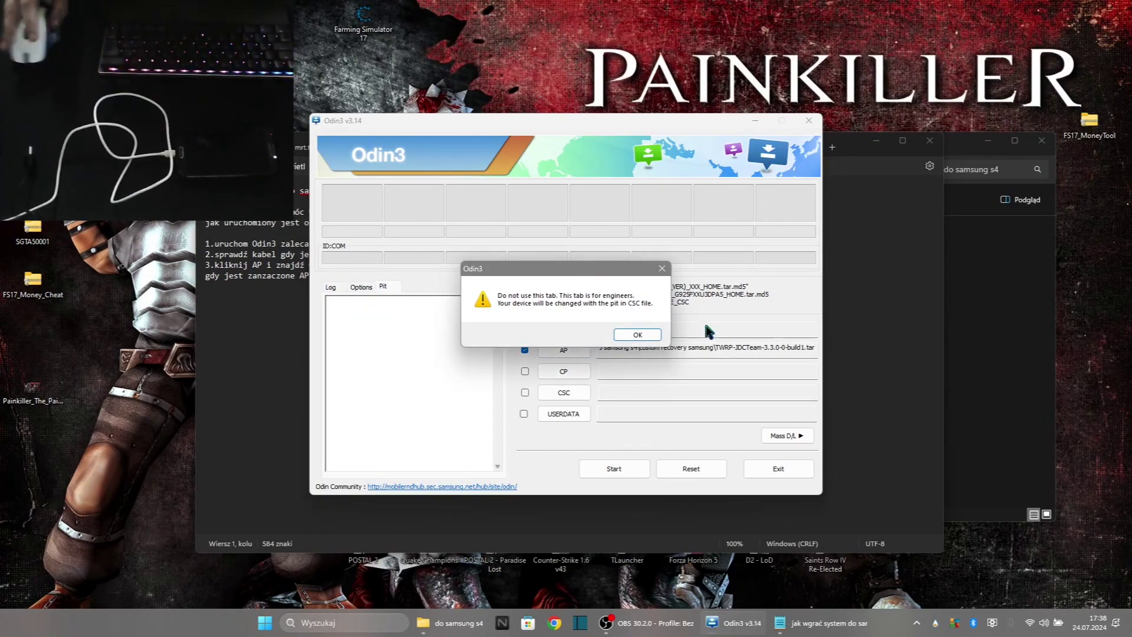
click(635, 332)
click(369, 288)
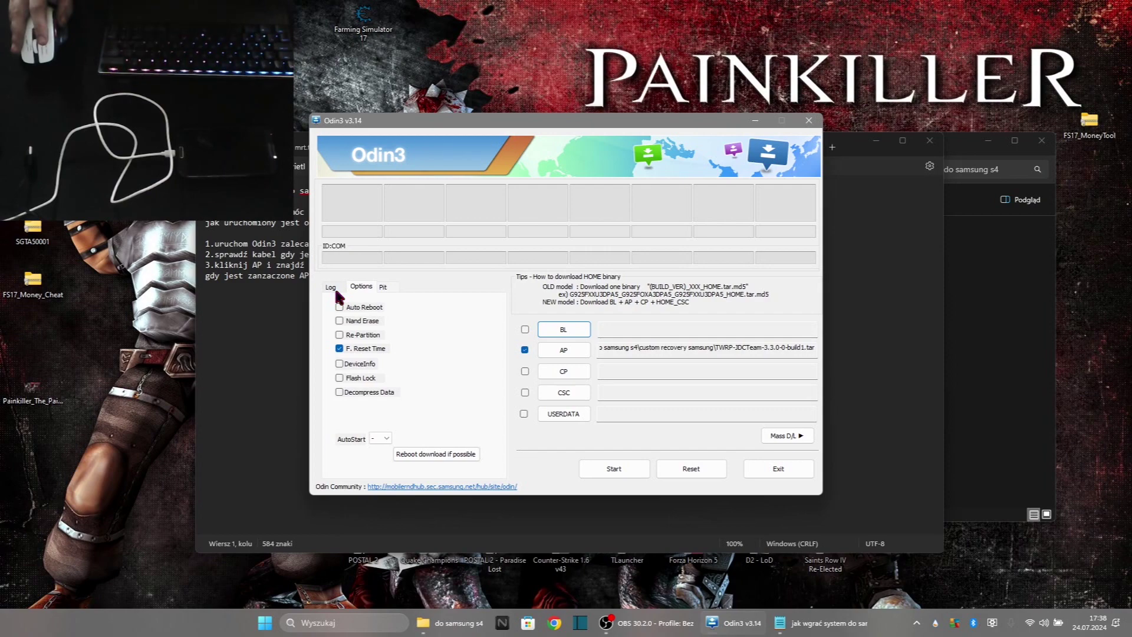
click(335, 289)
Reset the Odin3 flashing setup and disable Auto Reboot.
click(702, 469)
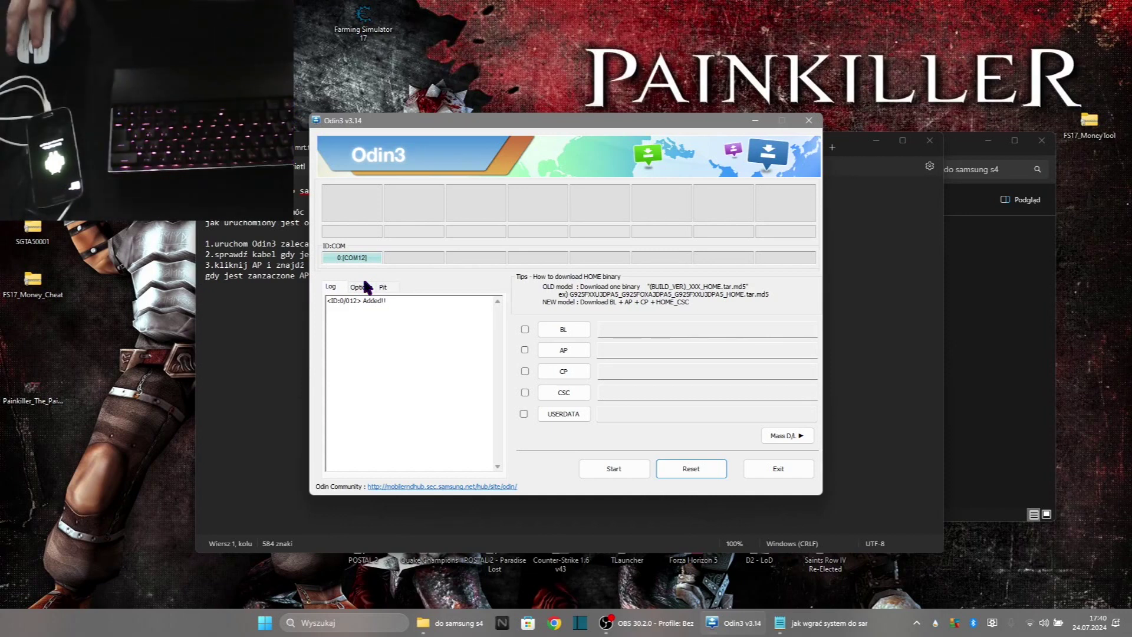
click(362, 288)
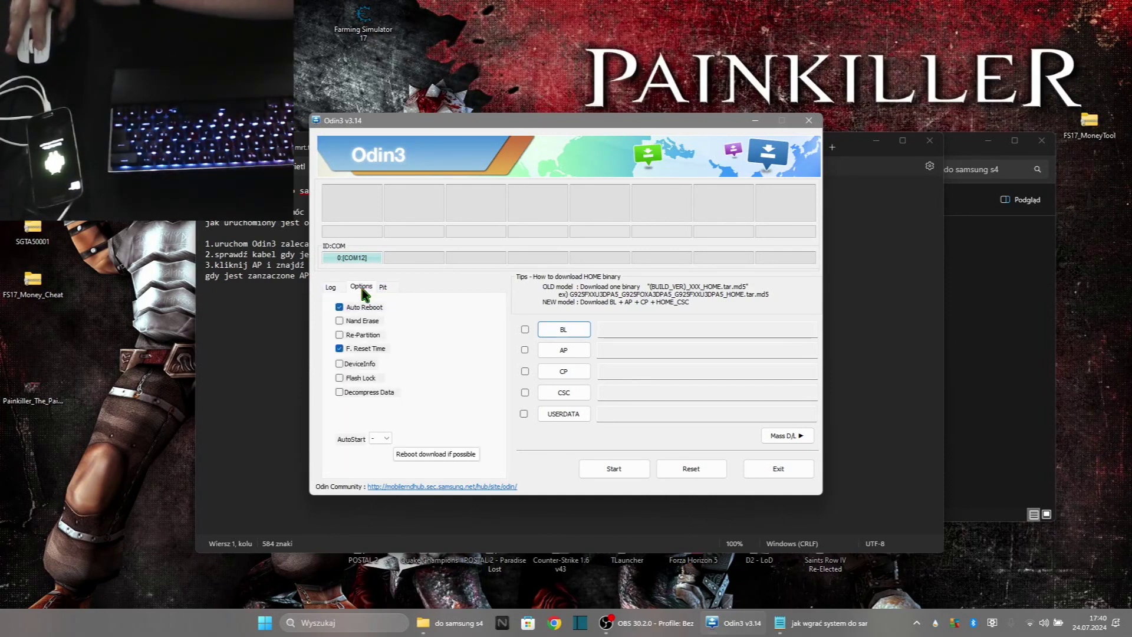
click(340, 307)
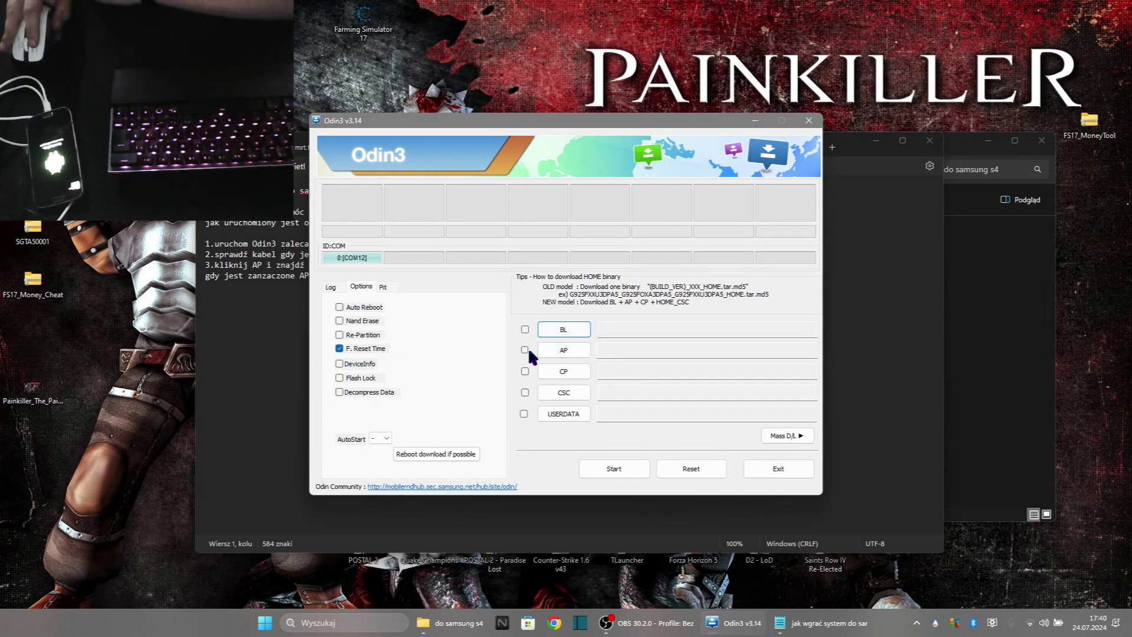
Load TWRP-JDCTeam-3.3.0-0-build1 as the AP file and start flashing it to the connected phone.
click(568, 343)
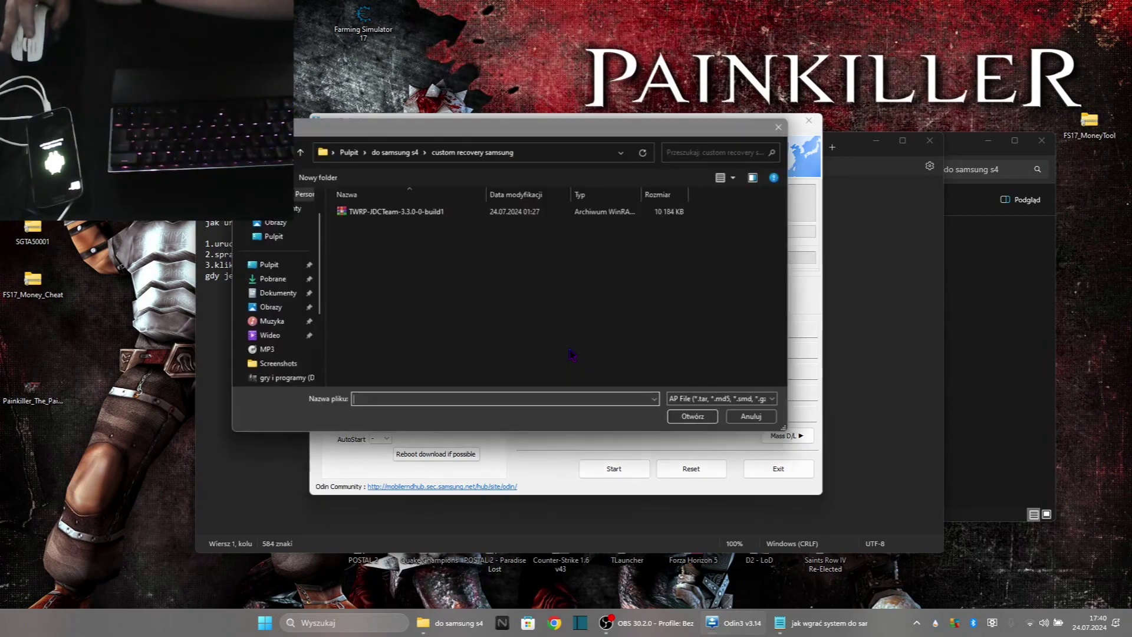
click(396, 211)
click(693, 417)
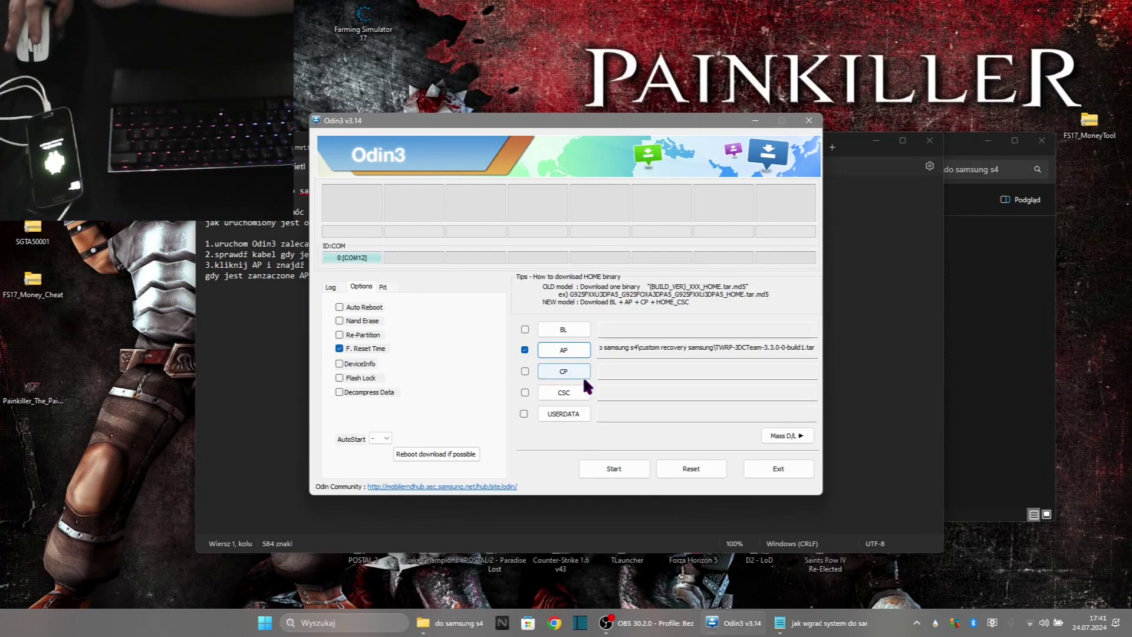
click(613, 470)
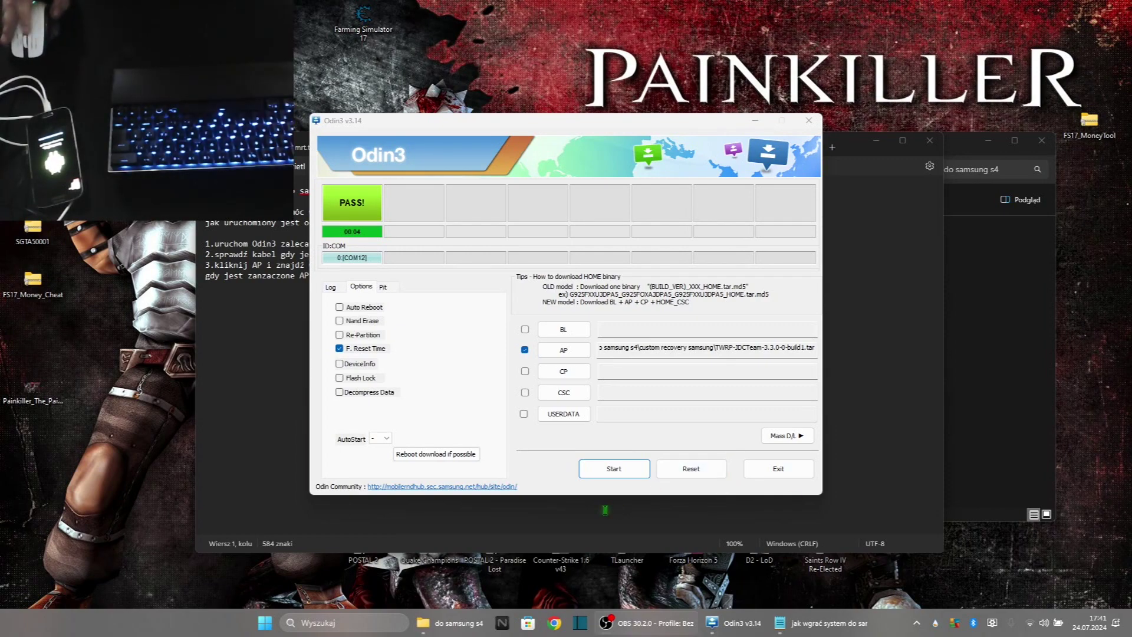
Open the "Flashing Samsung GT i9505 with LineageOS walk-through" video in the browser and review the section on booting into download mode.
click(555, 623)
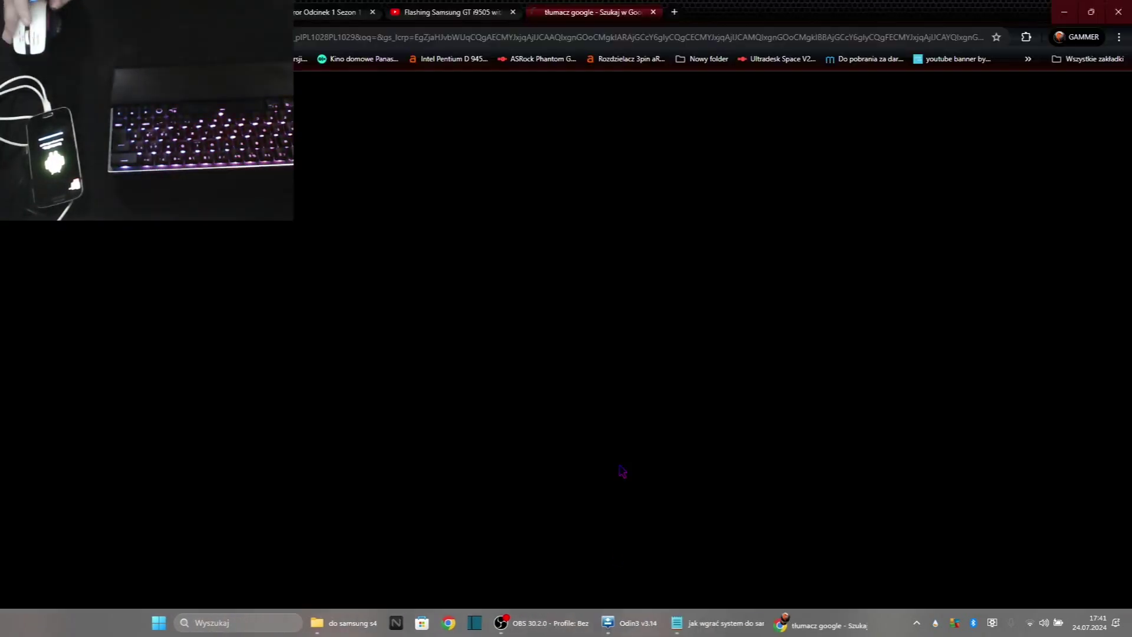
click(820, 622)
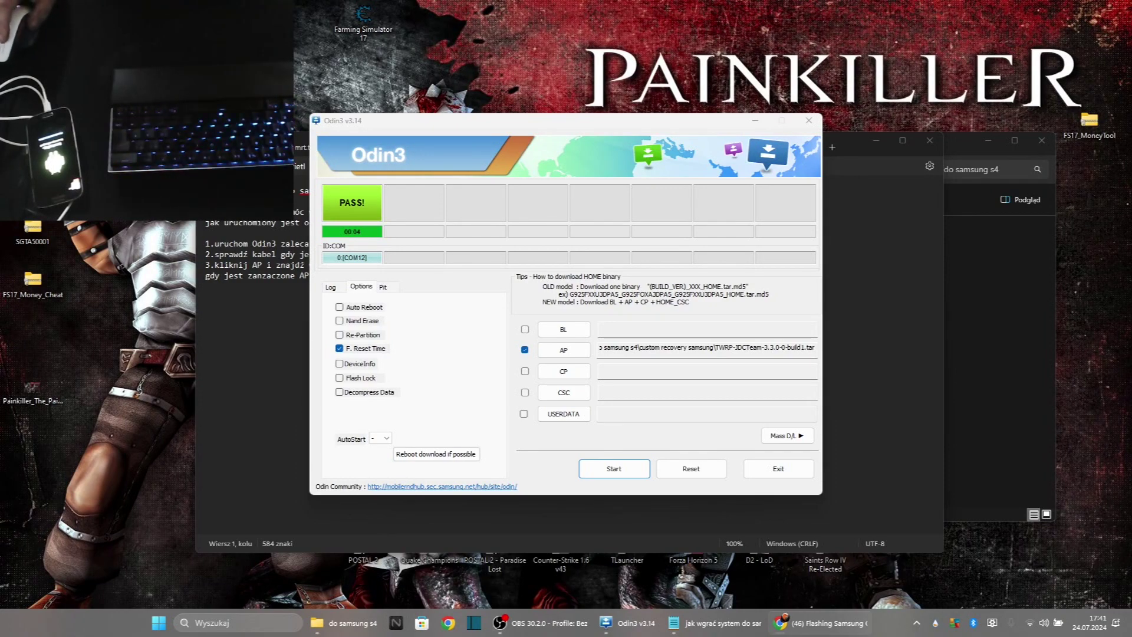
drag(1131, 224, 996, 101)
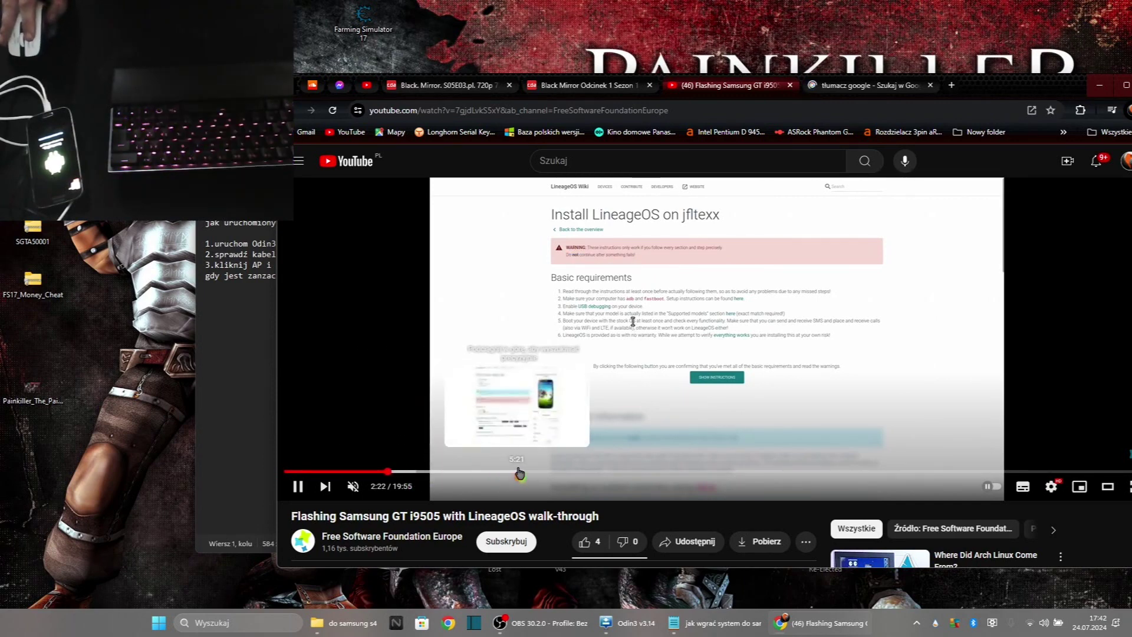
click(660, 469)
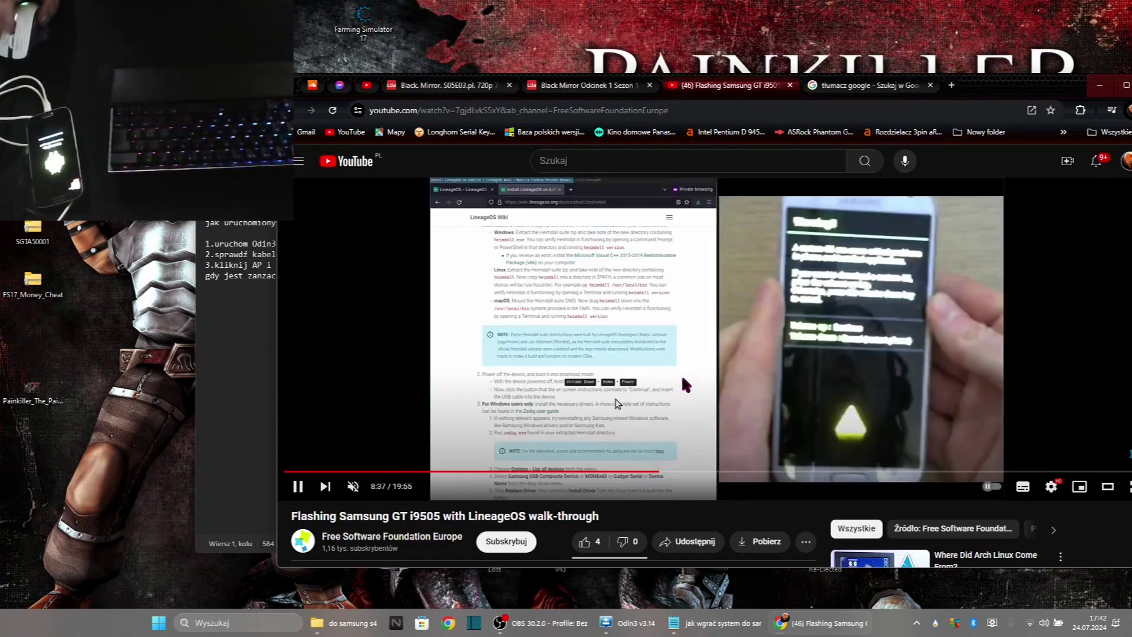
click(907, 351)
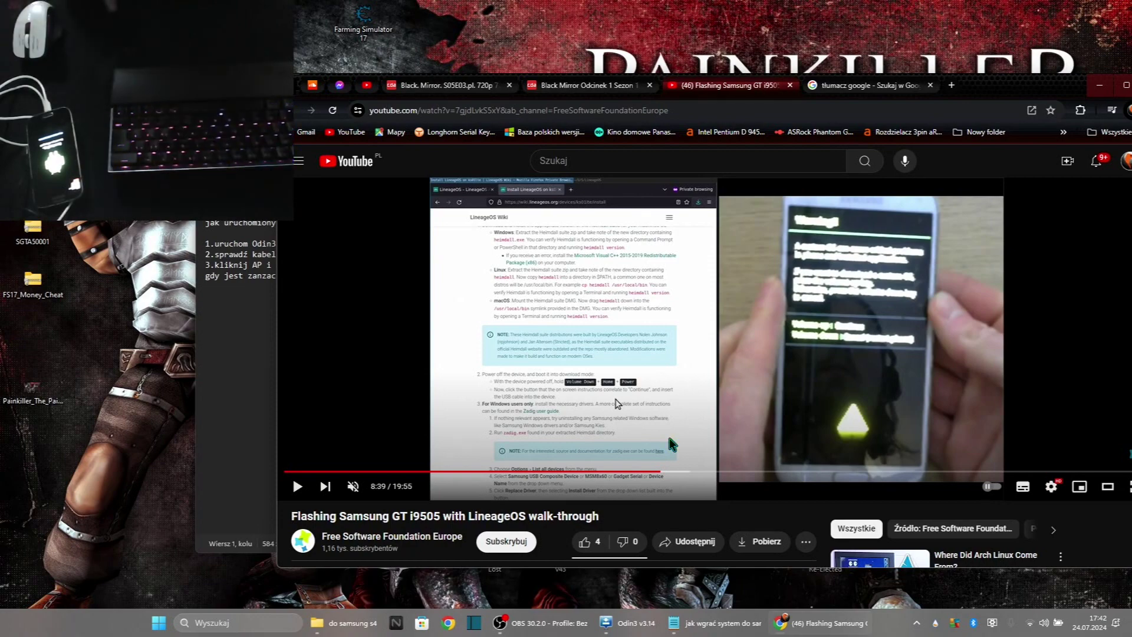
drag(675, 476, 697, 475)
click(700, 363)
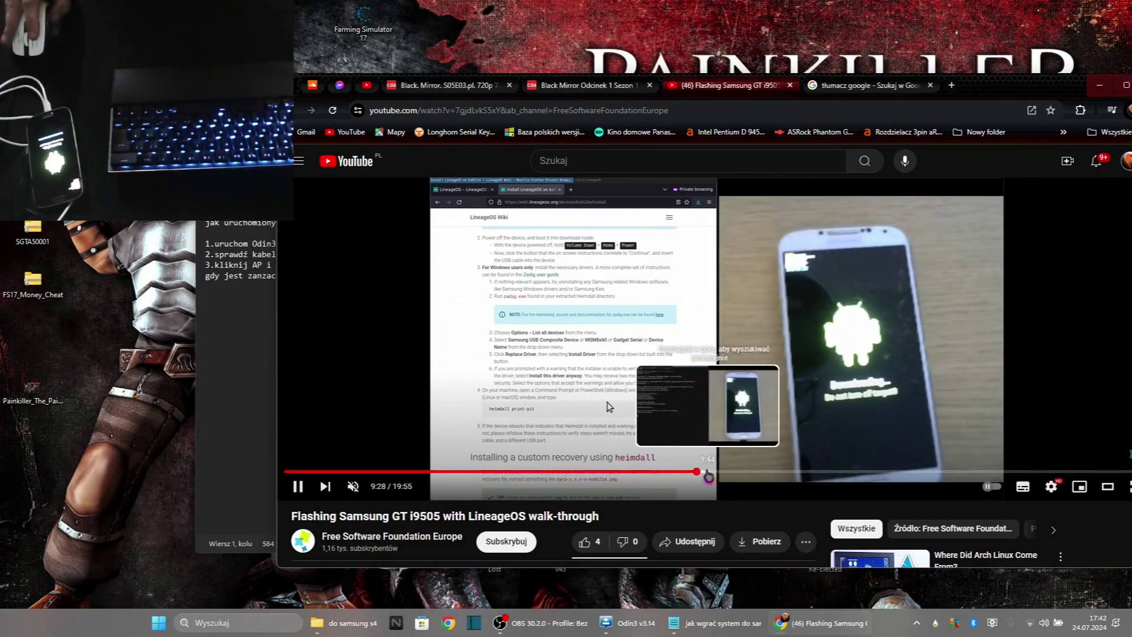
Skip ahead in the walk-through to the manual reboot into recovery, pause there to review the instructions, and minimize the browser.
mouse_move(735, 471)
mouse_down()
mouse_move(714, 473)
mouse_move(729, 473)
mouse_up()
click(770, 473)
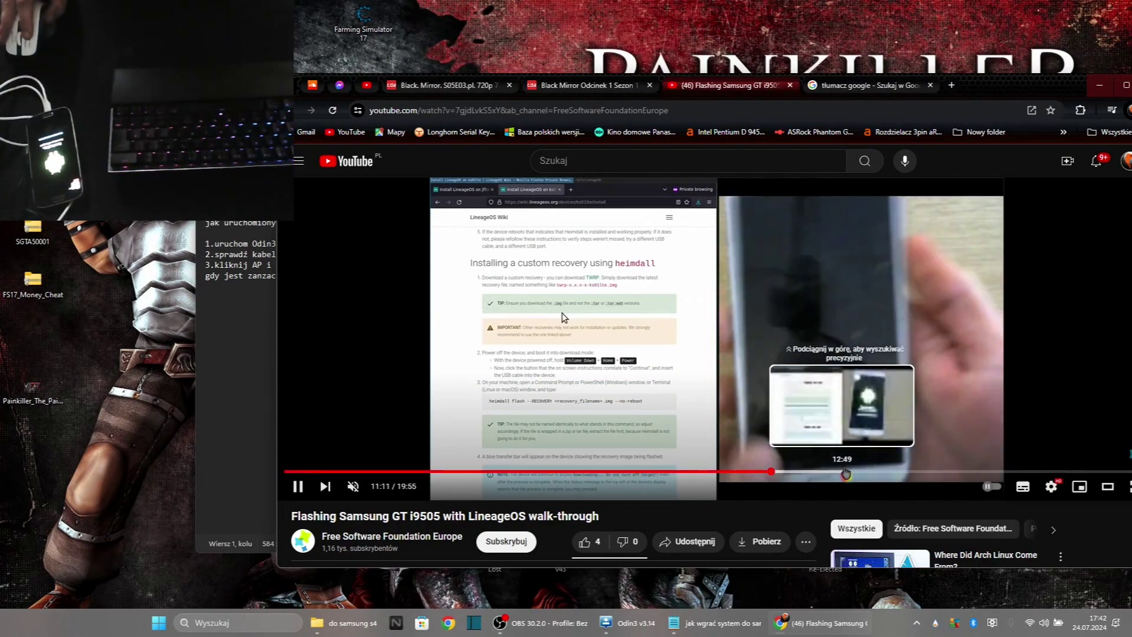
click(911, 473)
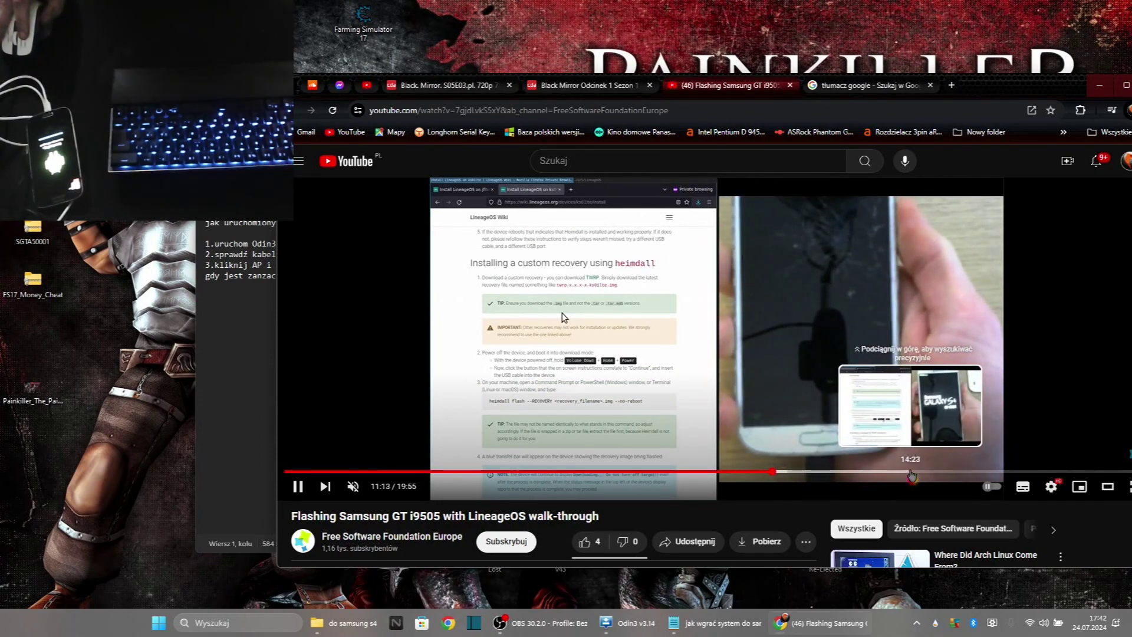
click(720, 316)
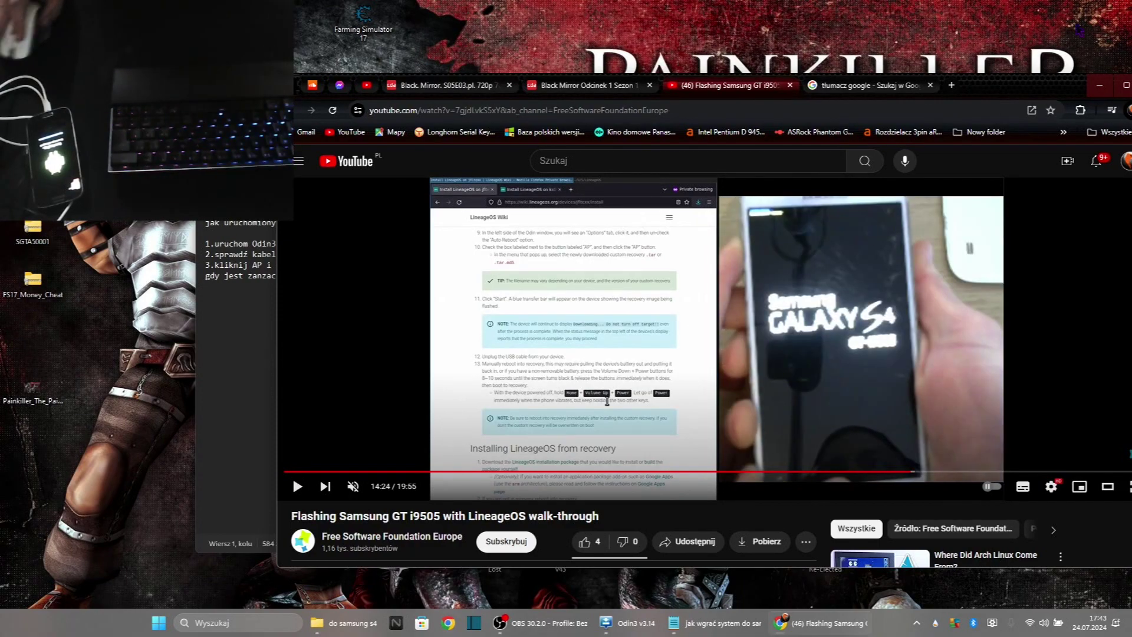
click(1090, 88)
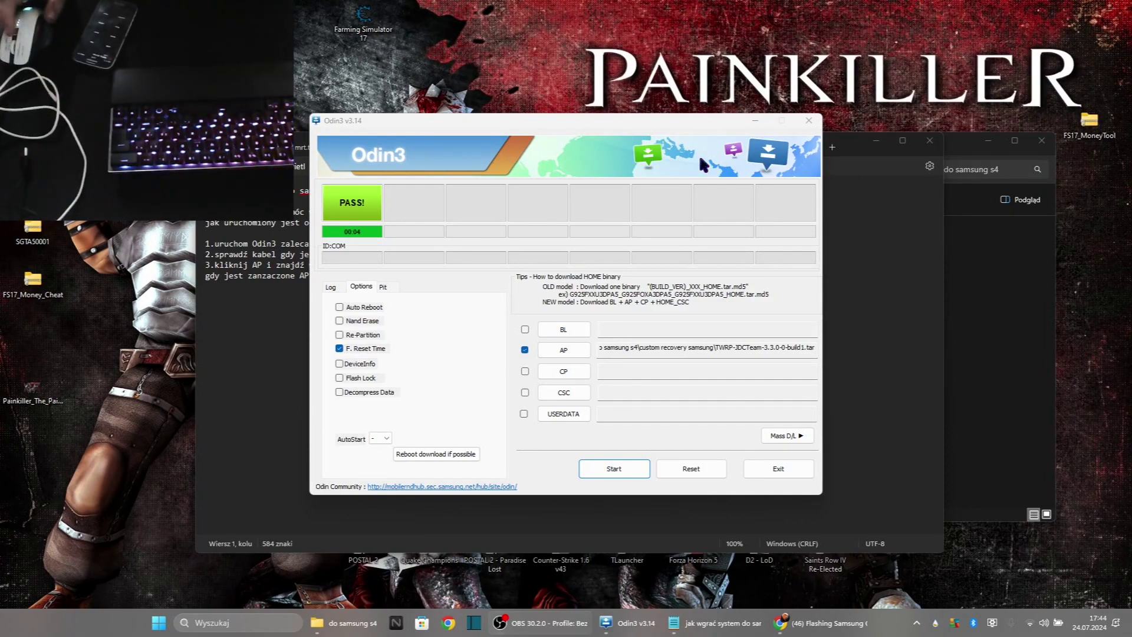
Switch to the browser's "Install Lineage OS 18.1 on Samsung Galaxy S4 GT-I9505" video and pause it where the Odin3 flash starts.
mouse_move(801, 629)
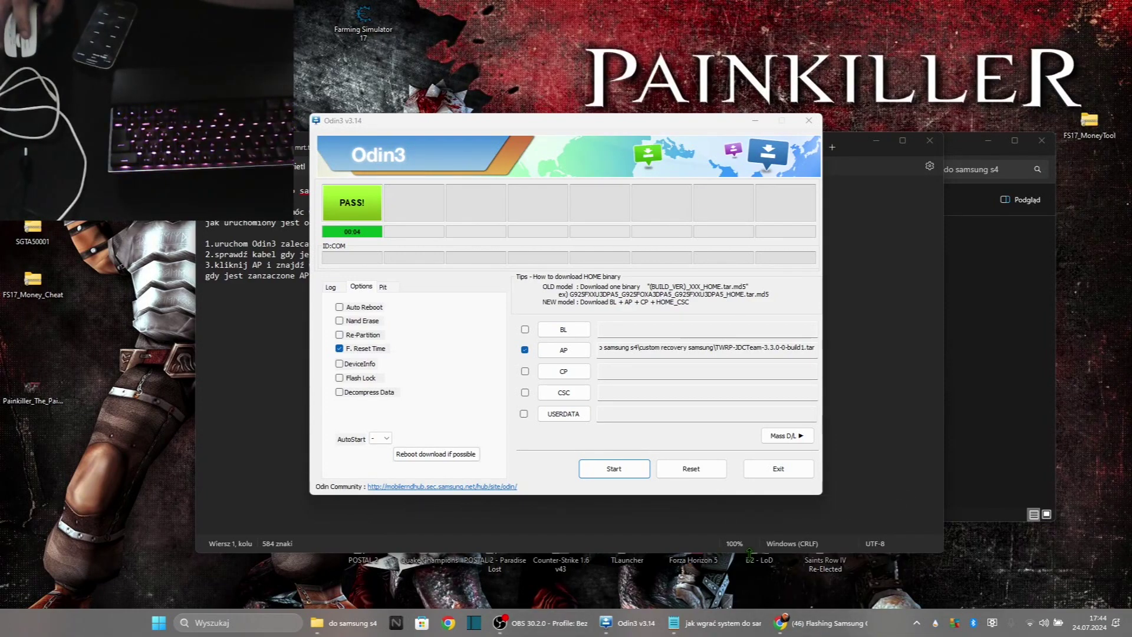
click(823, 623)
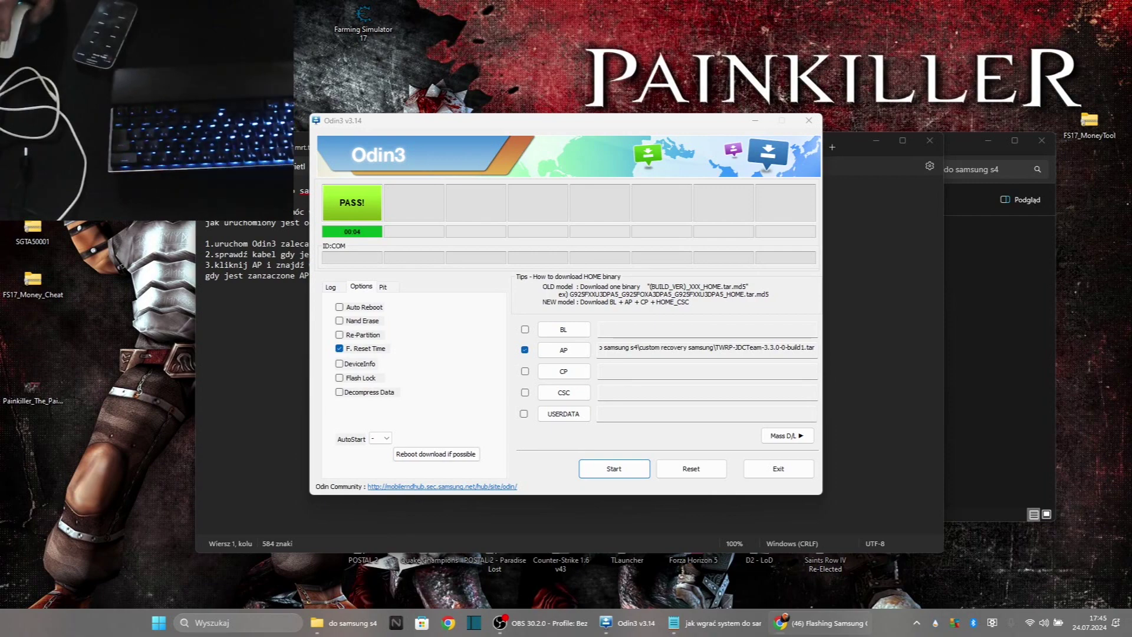
key(alt+Tab)
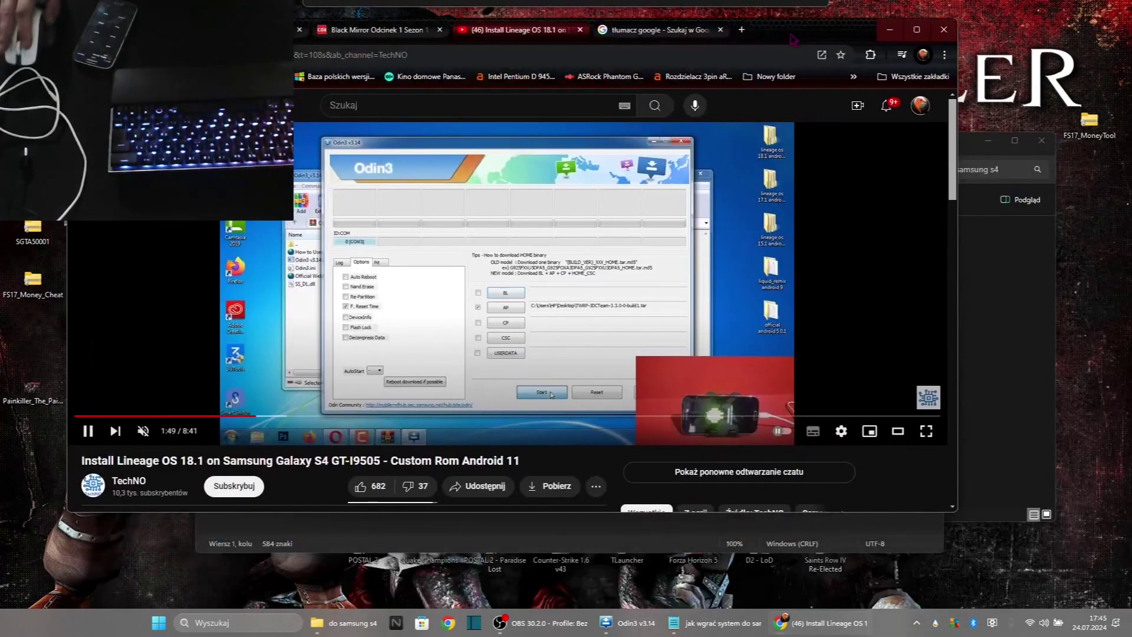
click(552, 345)
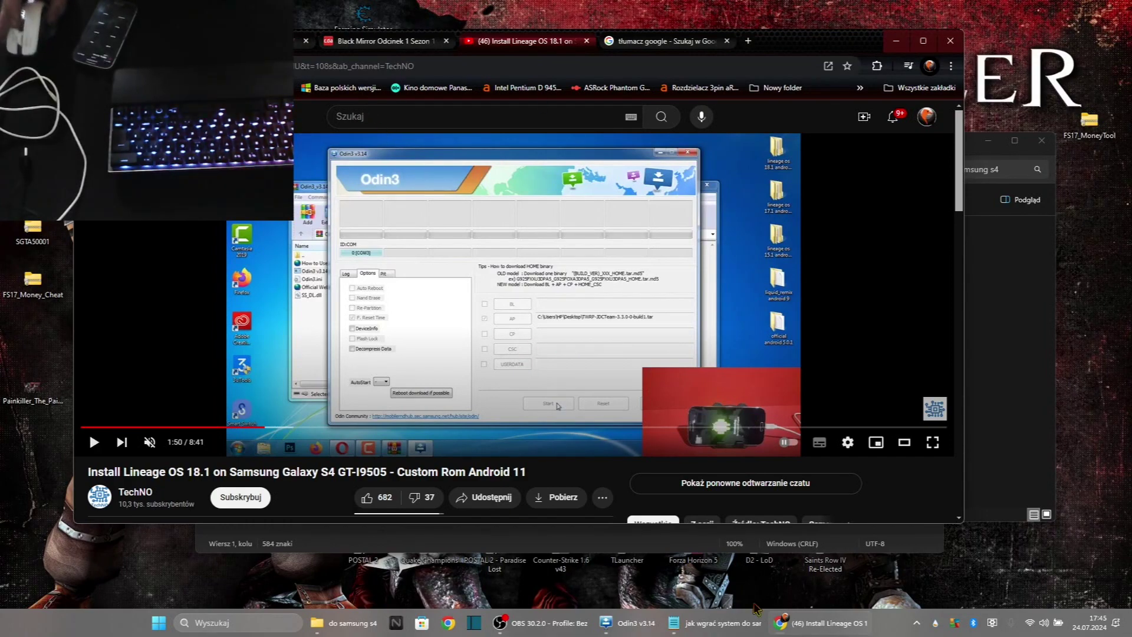
Bring Odin3 in front of the video to compare its flashing setup, and minimize it again.
click(628, 623)
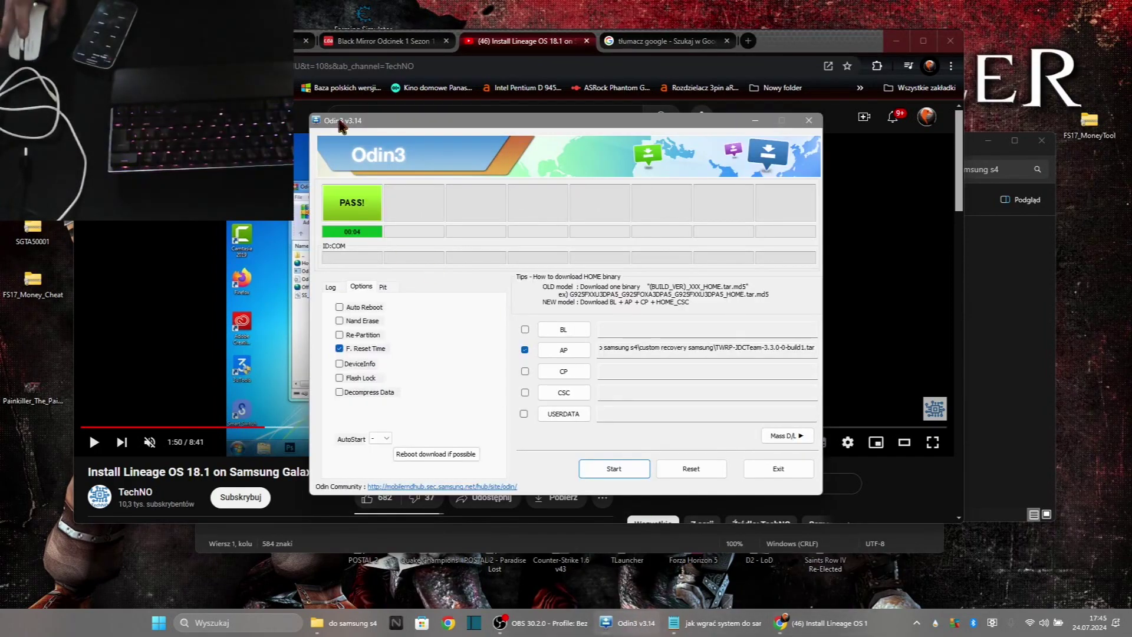
drag(415, 126, 499, 195)
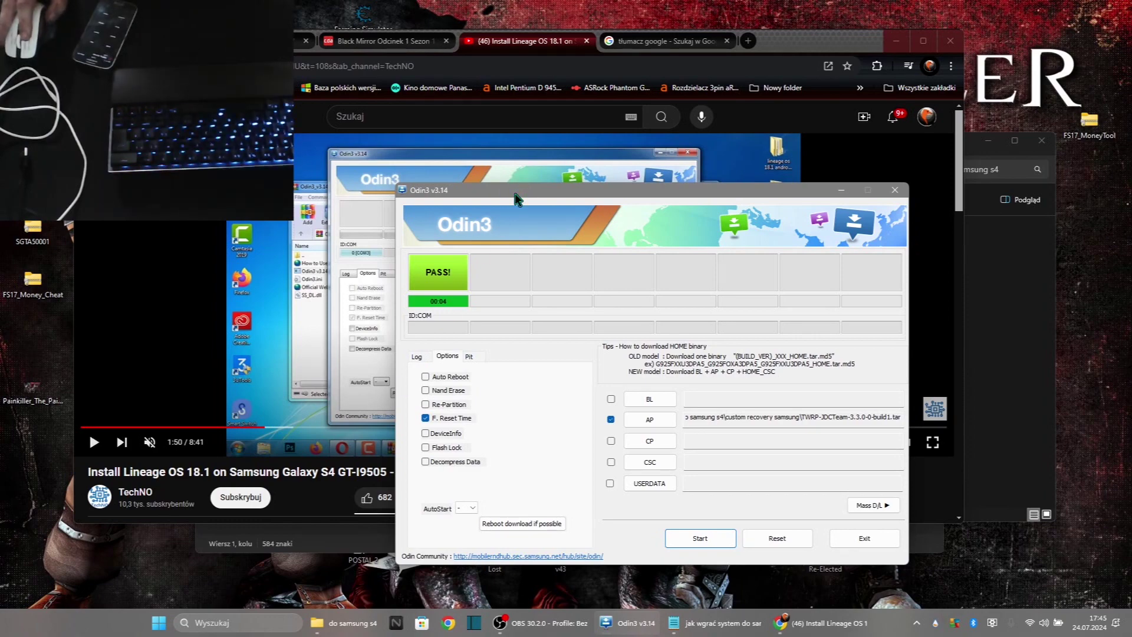
drag(517, 199, 429, 152)
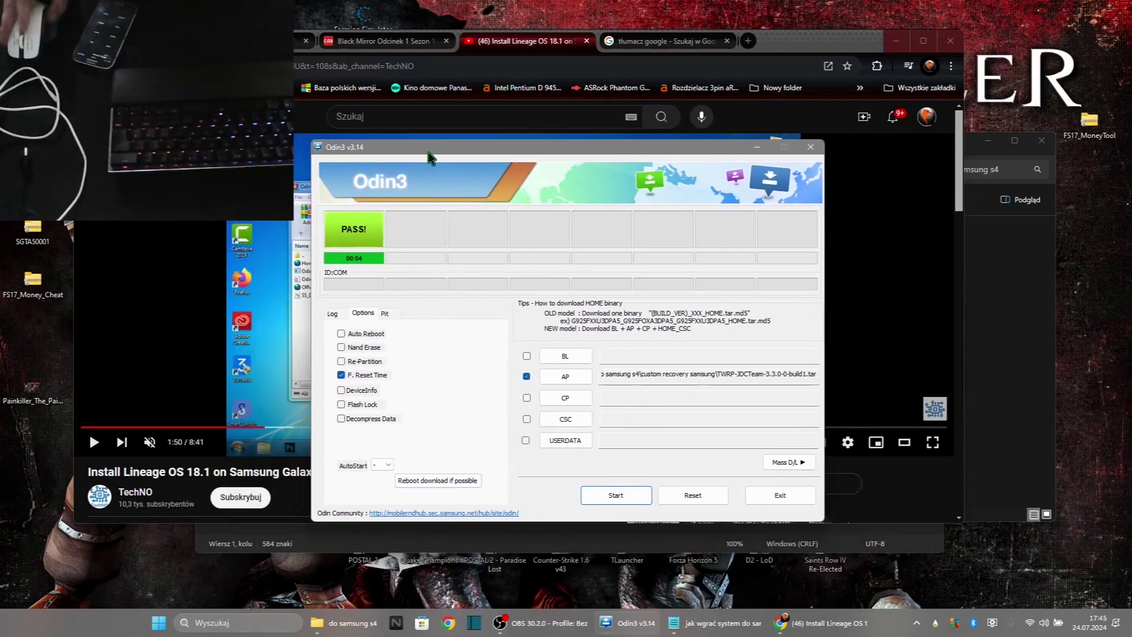
drag(650, 150, 625, 123)
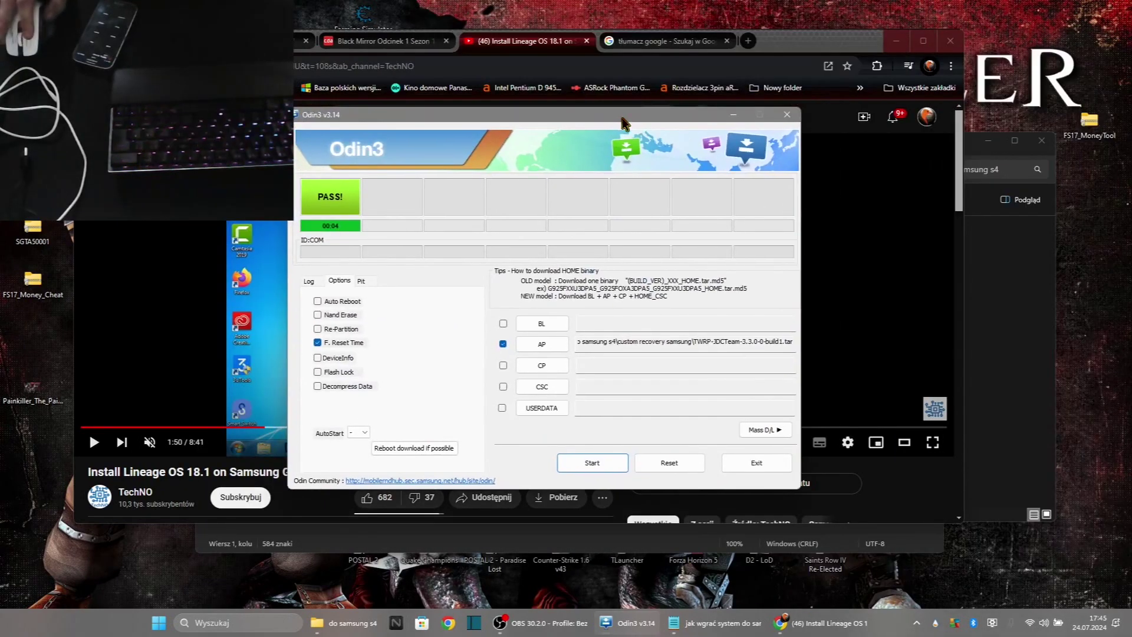
click(737, 116)
Play the Lineage OS 18.1 video through the boot into recovery and close the two tabs preceding it.
click(522, 346)
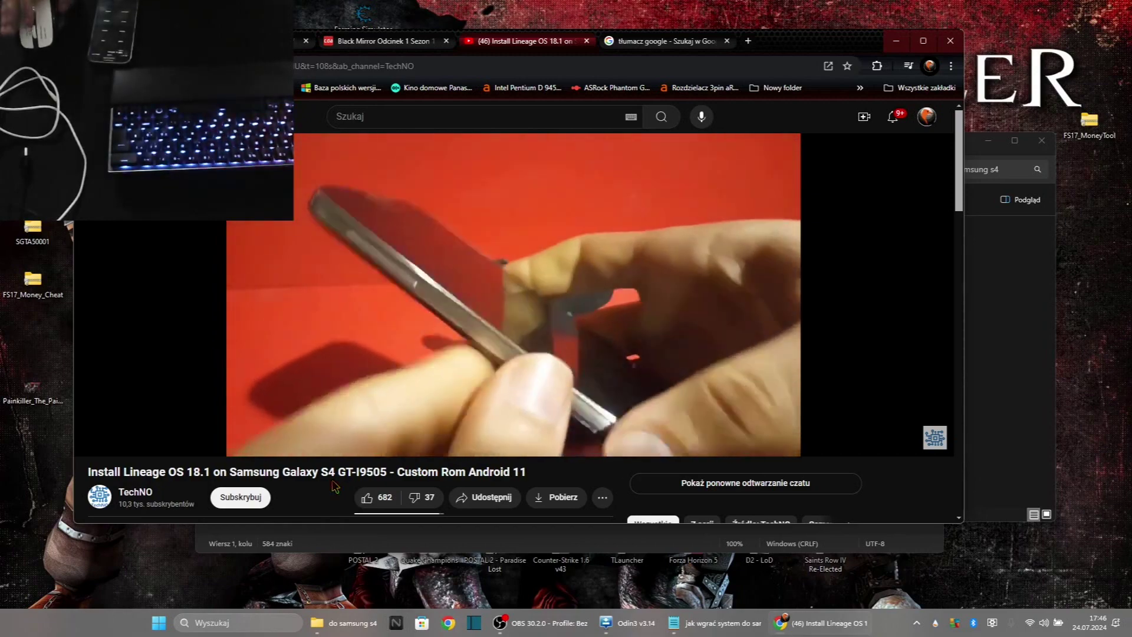
mouse_move(256, 355)
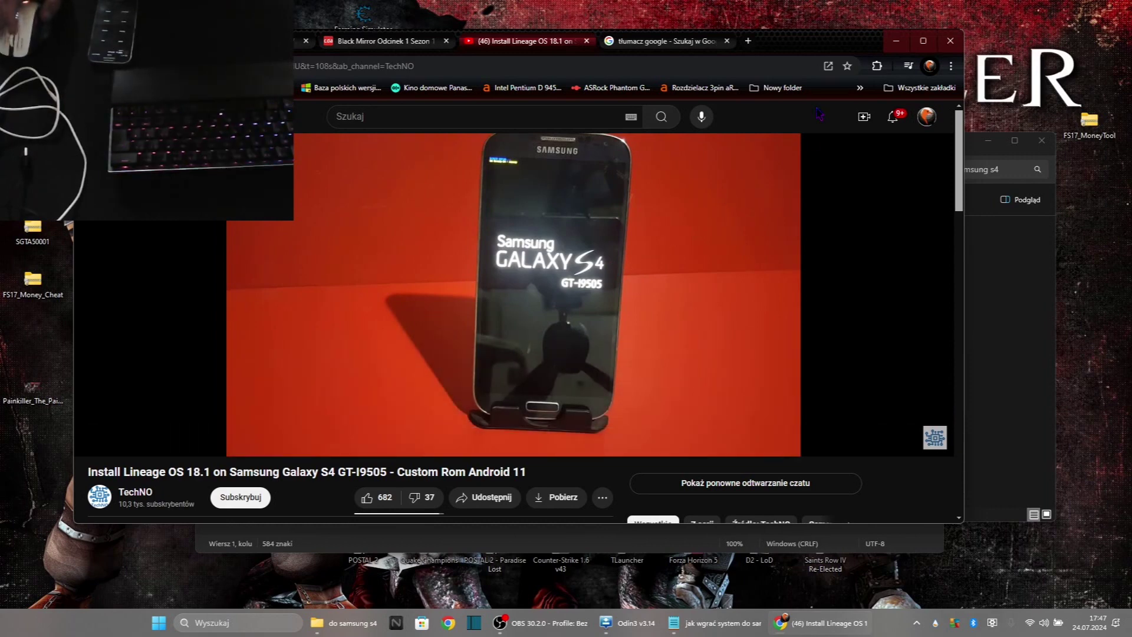
click(306, 42)
click(306, 41)
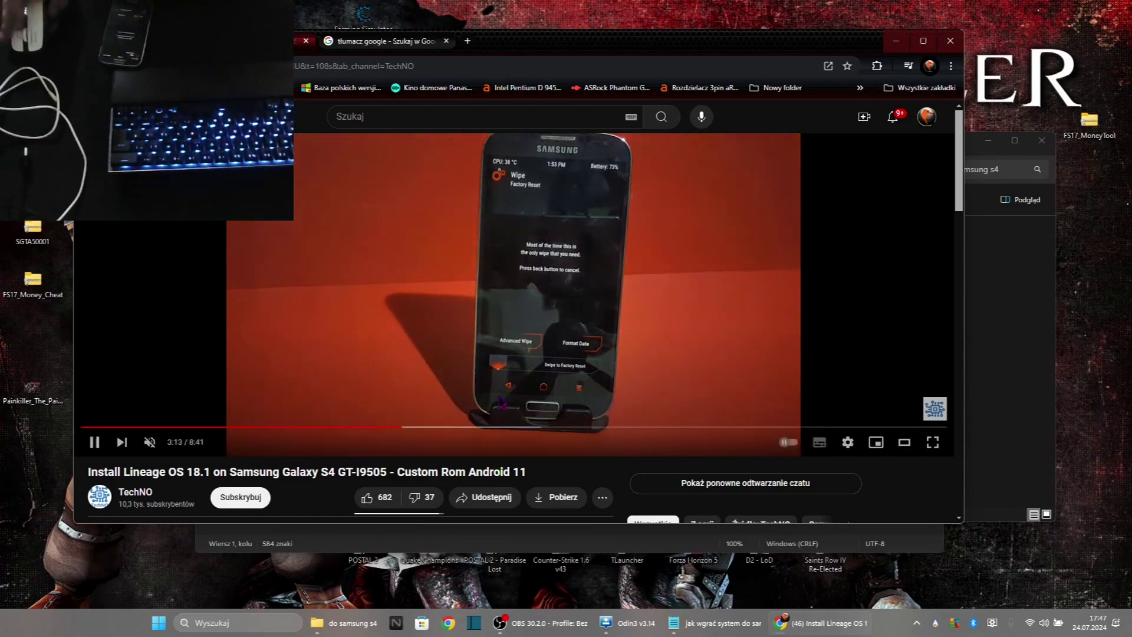
Examine the factory reset procedure in the video, pausing and resuming it up to the Advanced Wipe options.
key(space)
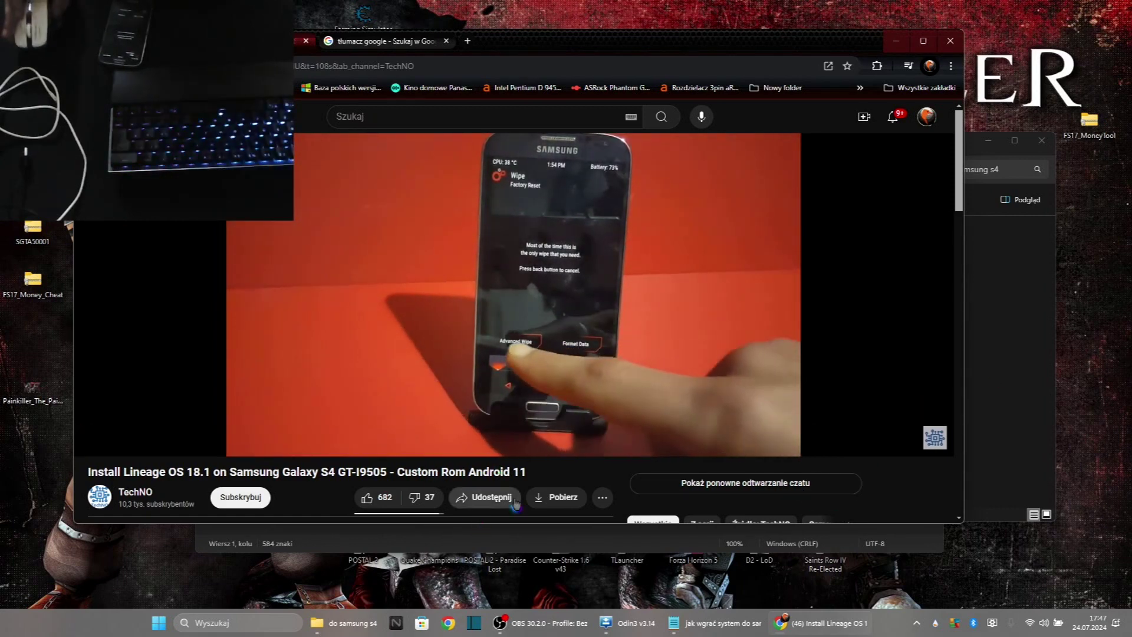
click(538, 348)
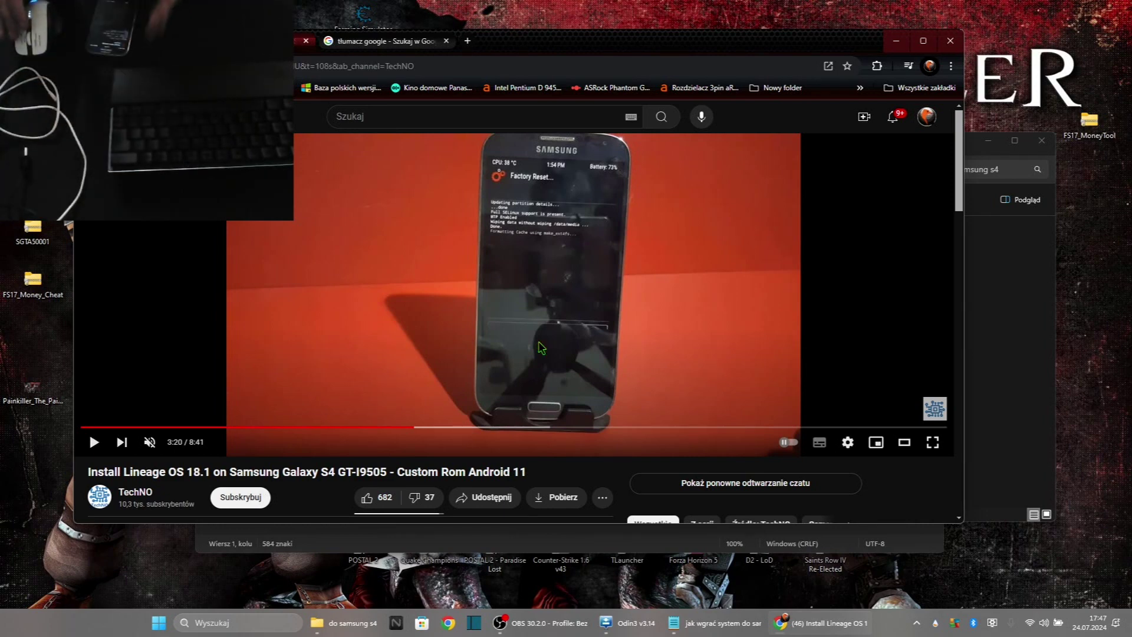
click(512, 280)
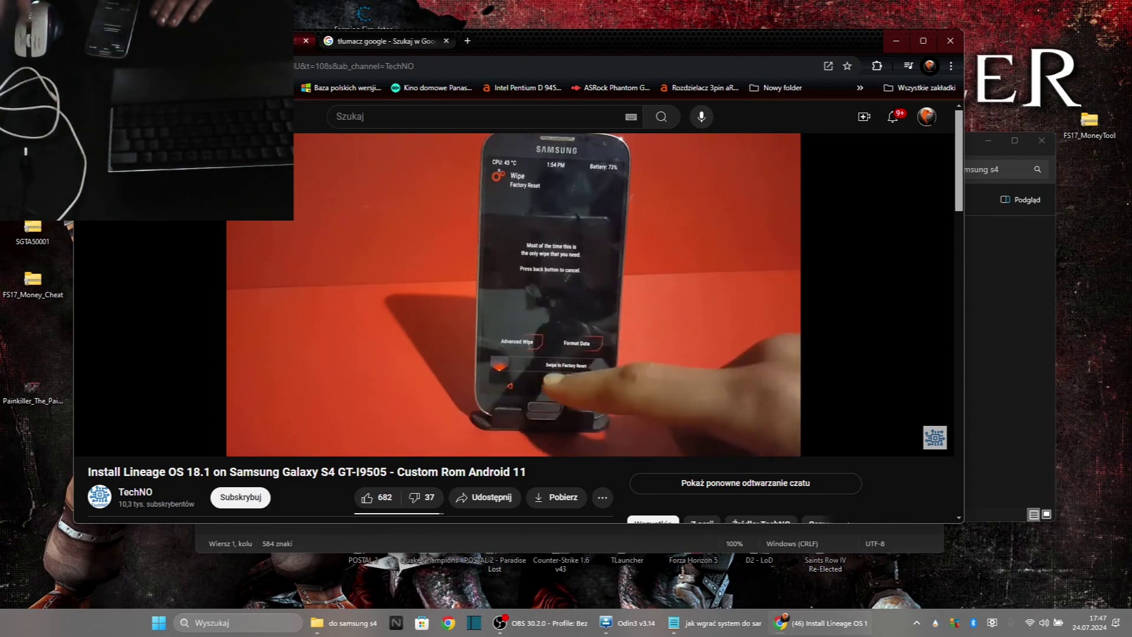
click(523, 325)
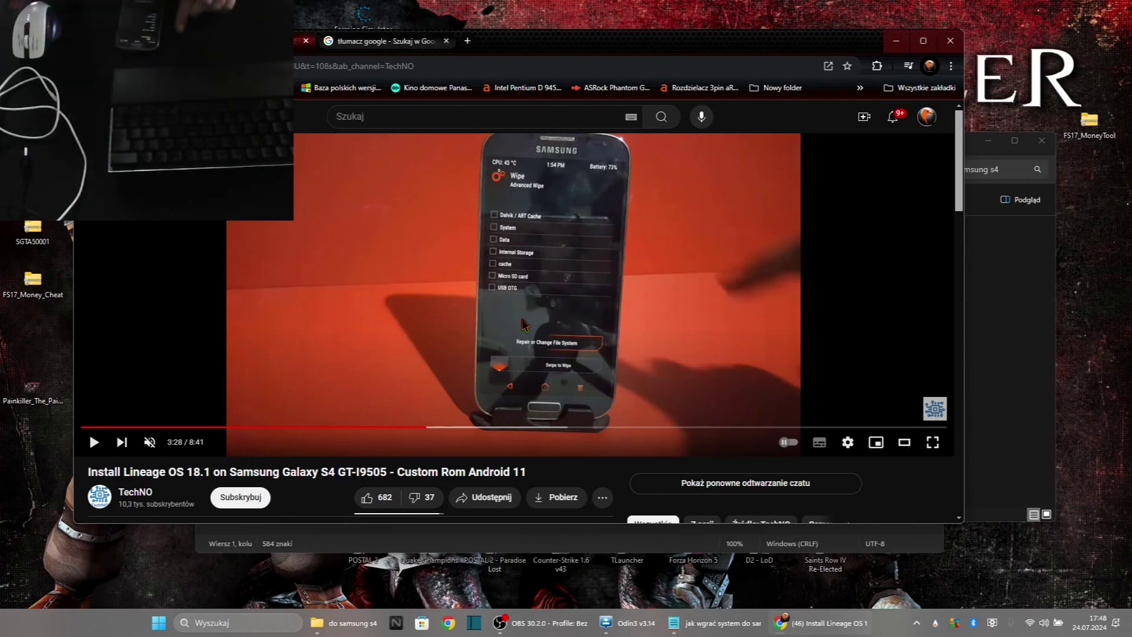
Play the Advanced Wipe part of the video in short stretches to examine which partitions to select and wipe.
click(499, 251)
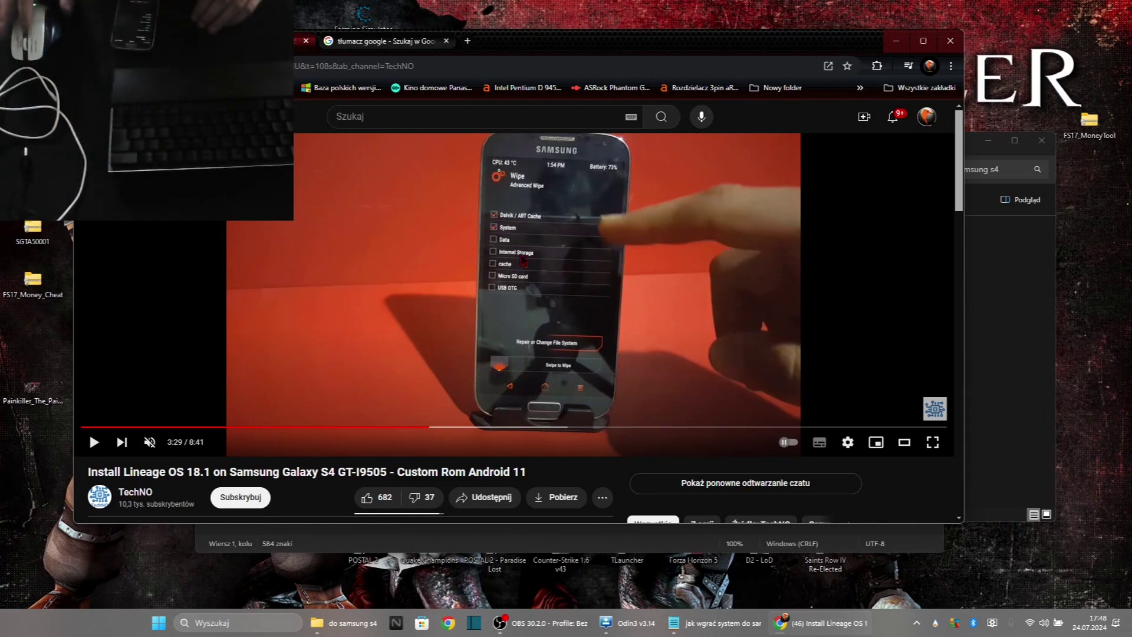
click(515, 239)
click(520, 282)
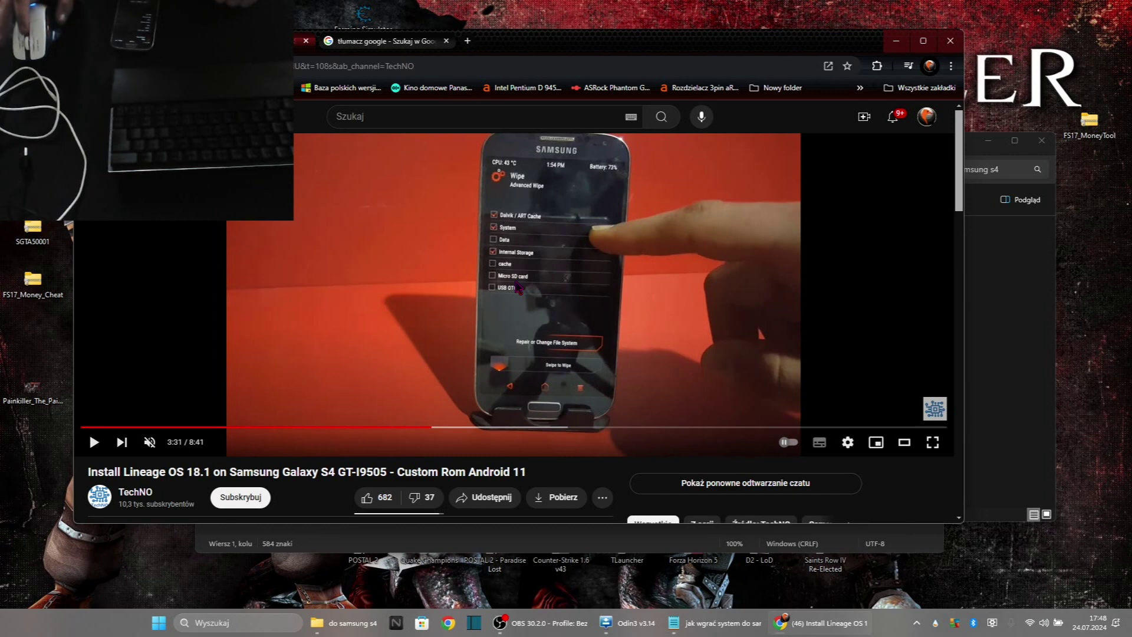
click(518, 287)
click(518, 289)
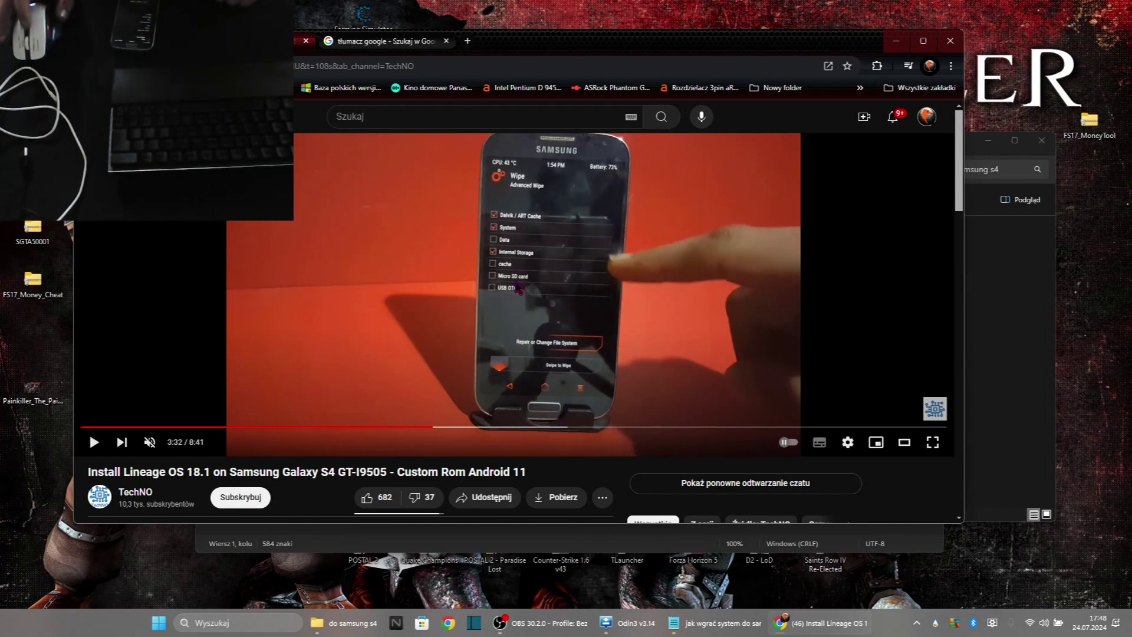
click(518, 288)
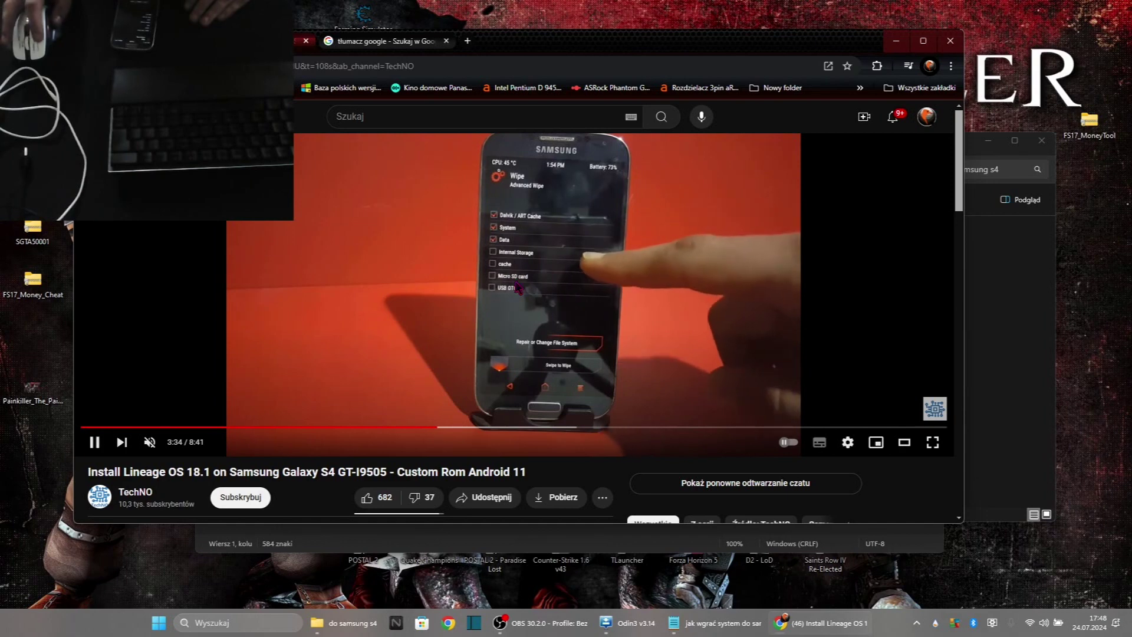
click(518, 288)
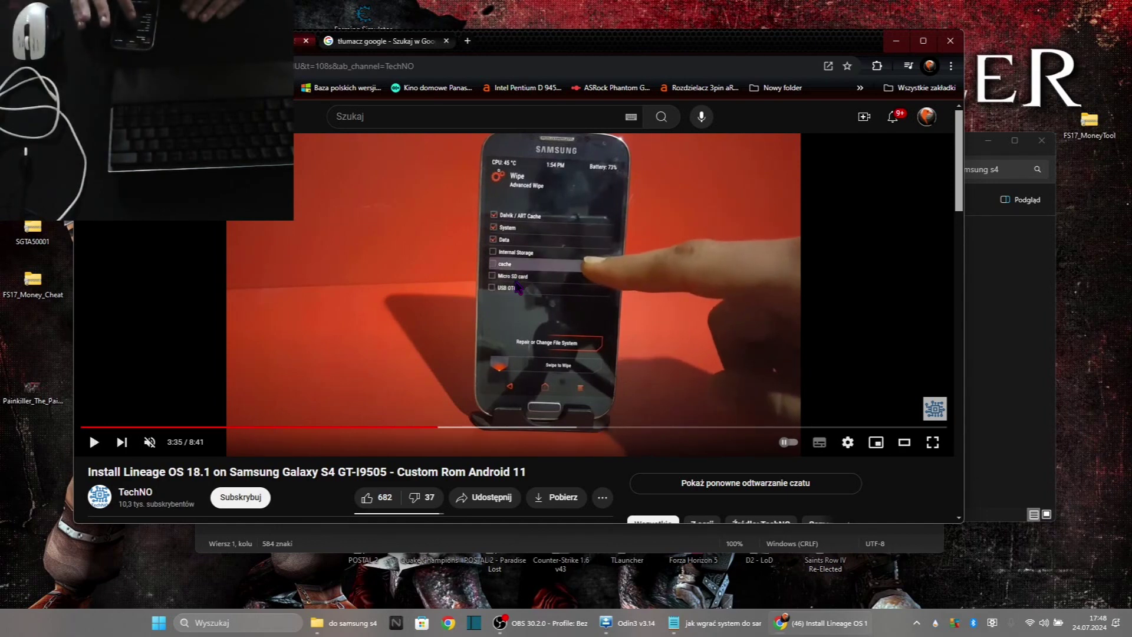
click(547, 281)
click(548, 282)
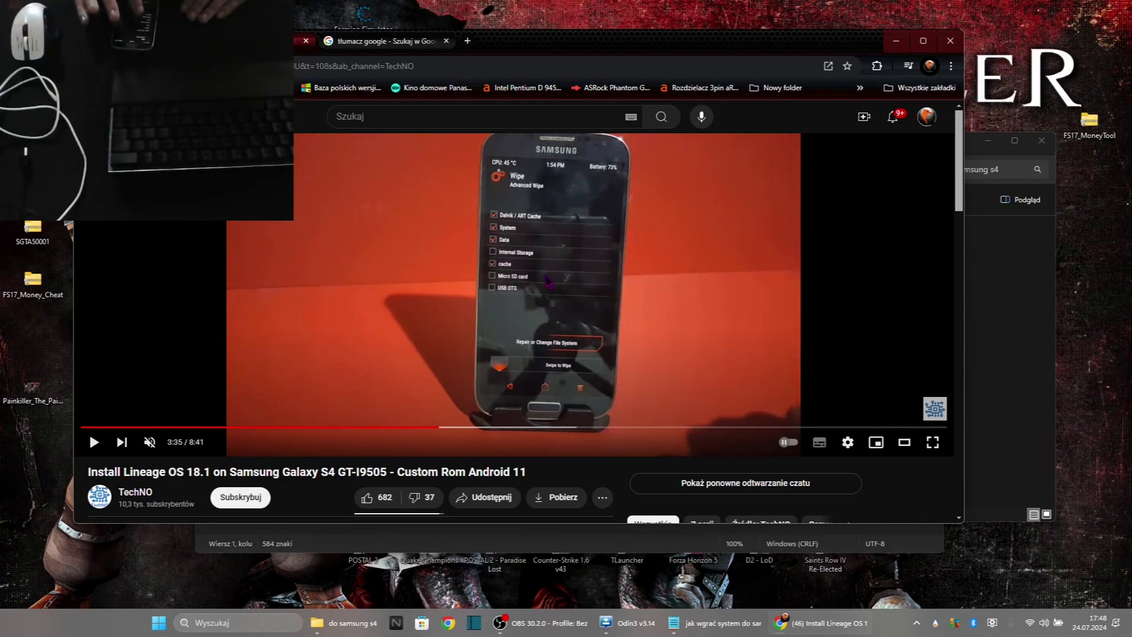
click(548, 281)
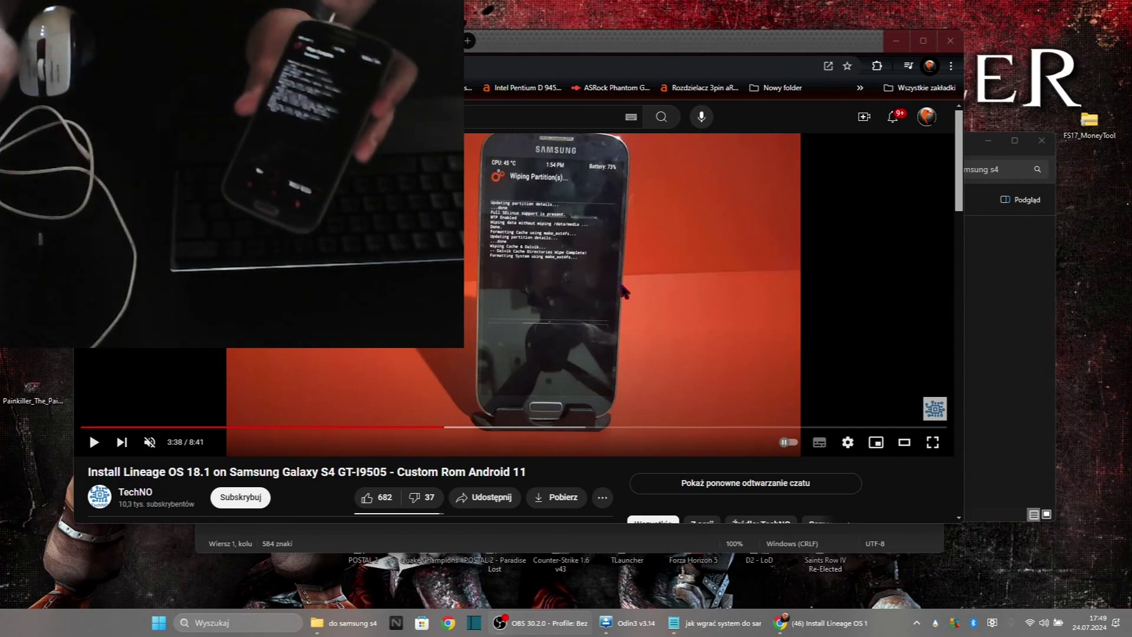
Continue the video past the TWRP main menu, pausing at the USB connection before resuming playback to the computer desktop.
key(space)
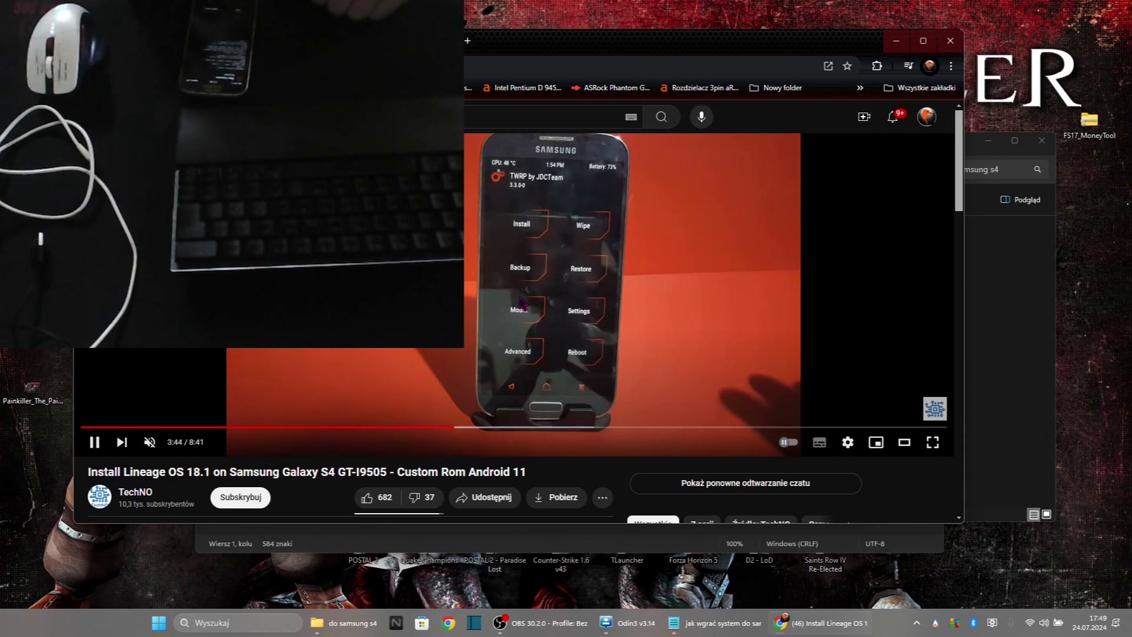
click(466, 236)
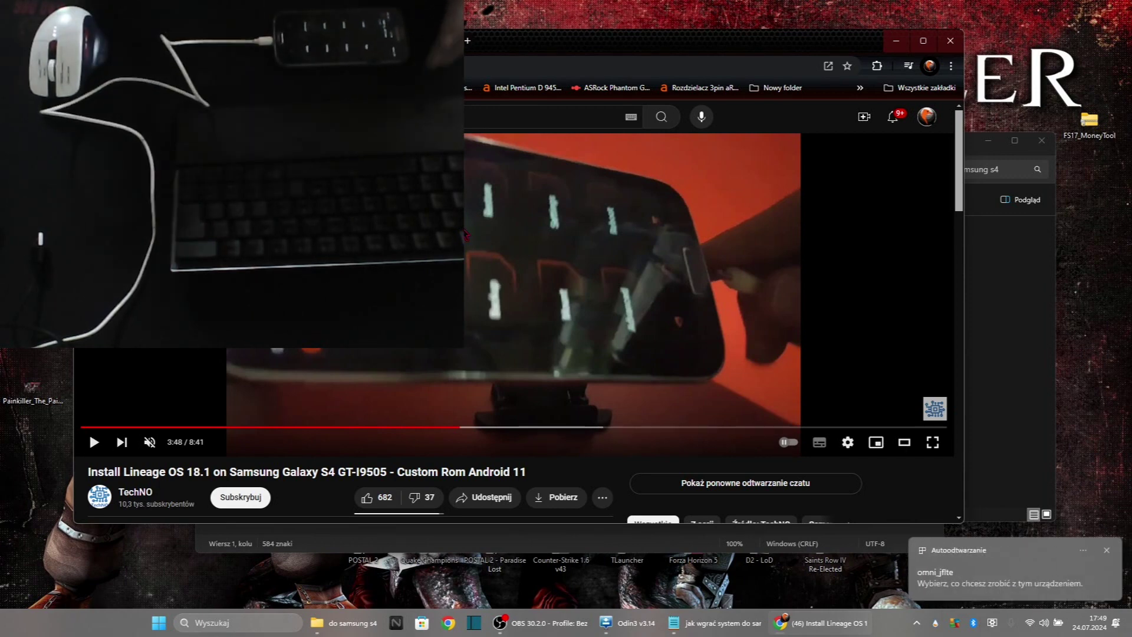
click(538, 236)
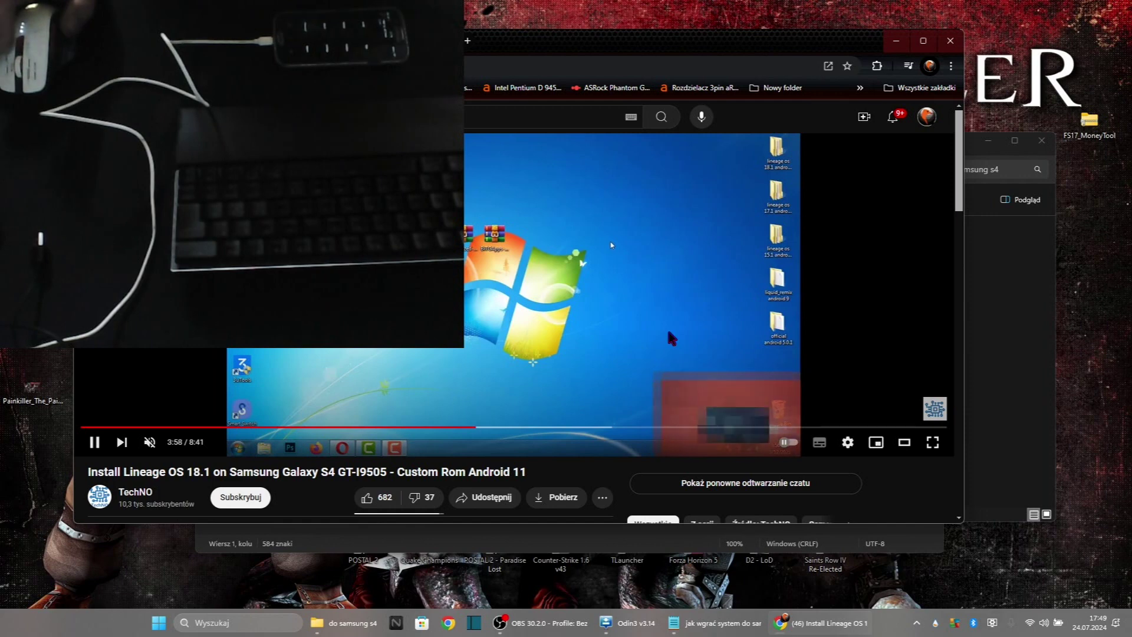
Pause the video, switch to File Explorer and open the system os custom folder, moving its window lower on the desktop.
click(461, 349)
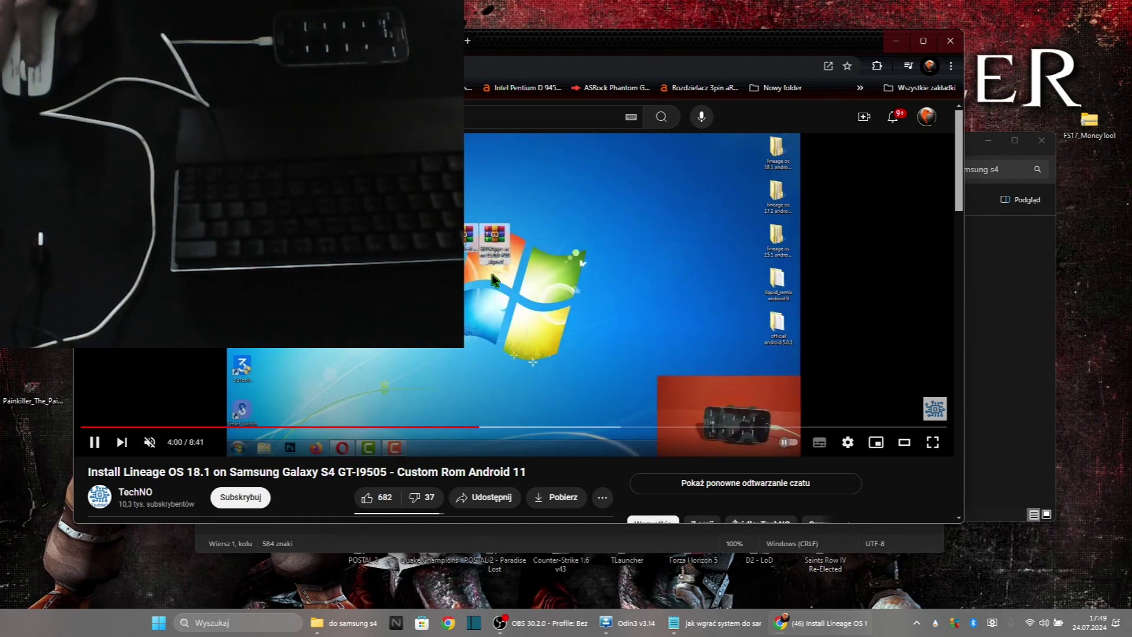
click(1014, 293)
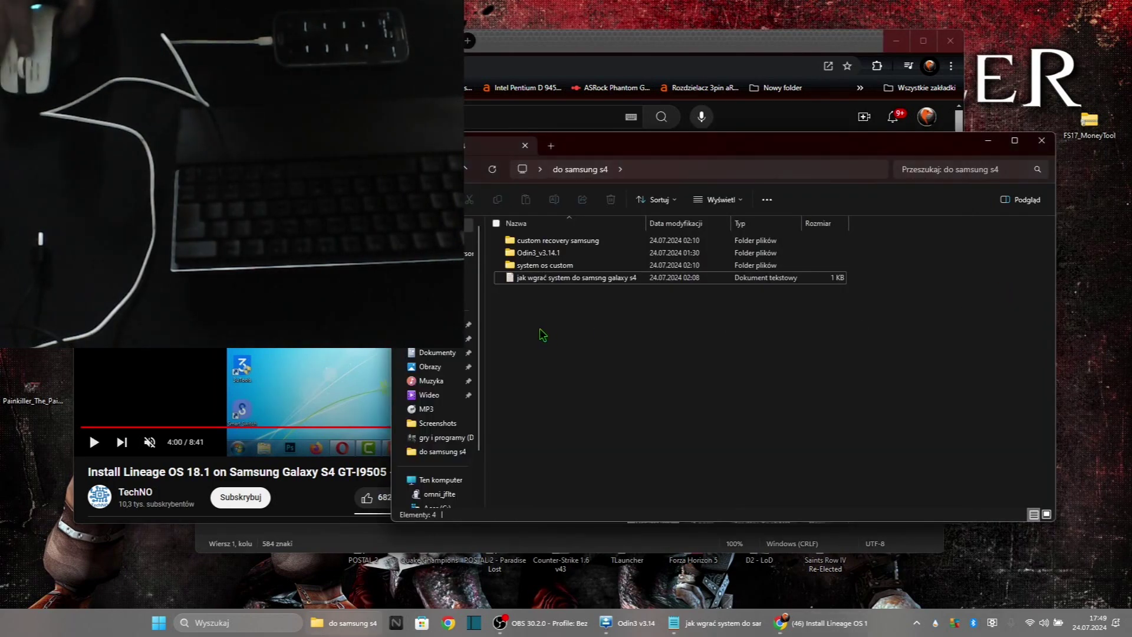
double_click(556, 266)
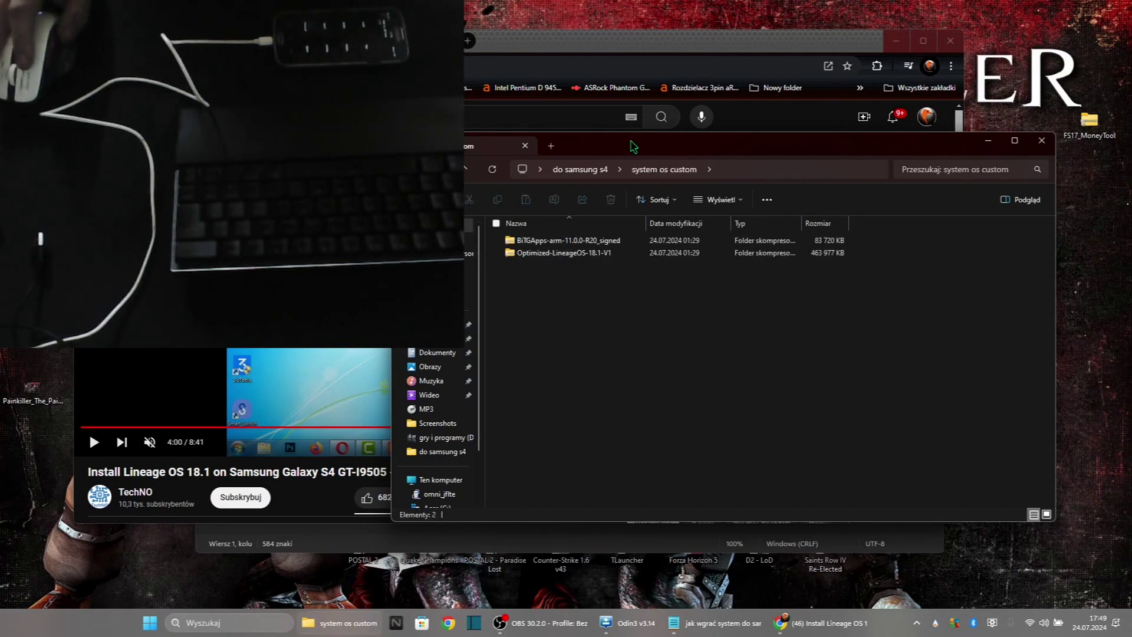
drag(631, 150, 628, 217)
Open a second File Explorer window and browse to the connected omni_jflte phone.
right_click(352, 632)
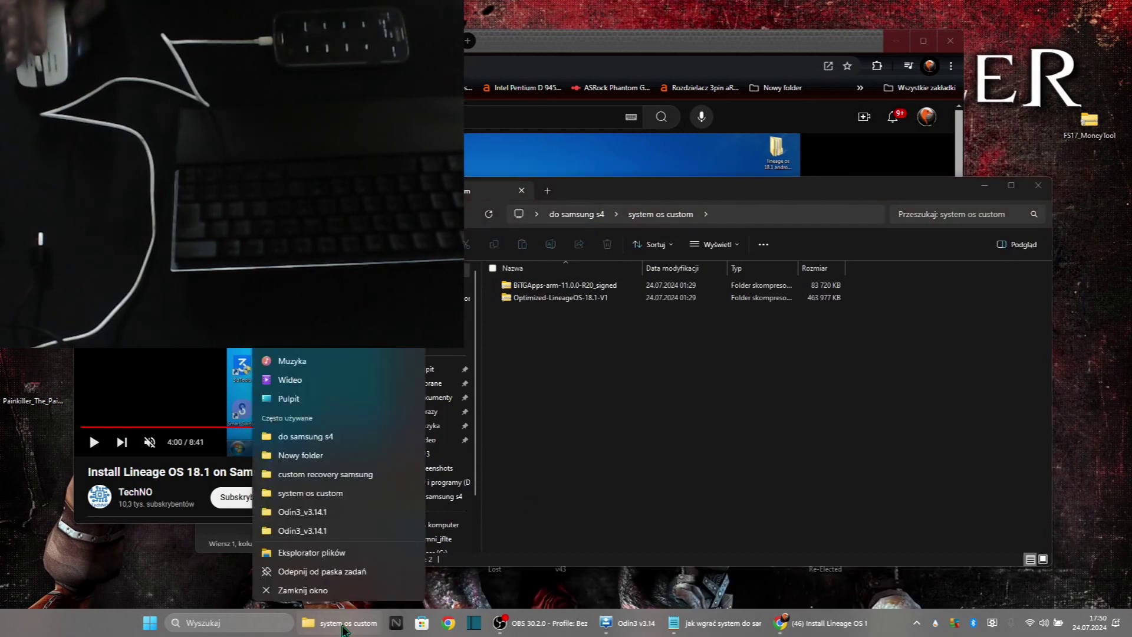
click(319, 552)
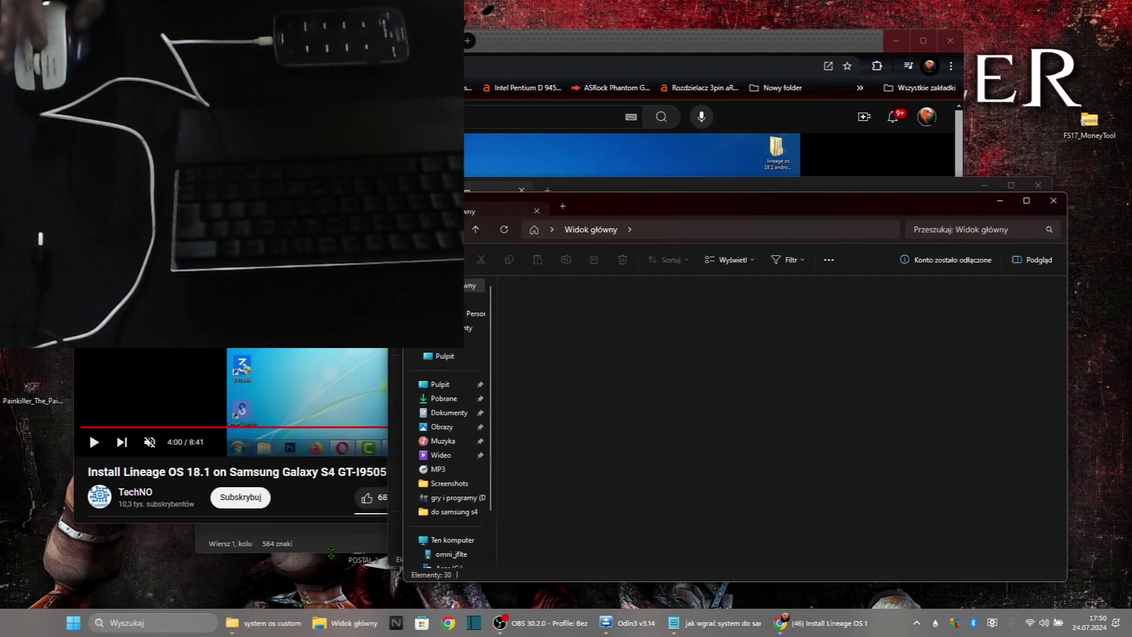
click(460, 540)
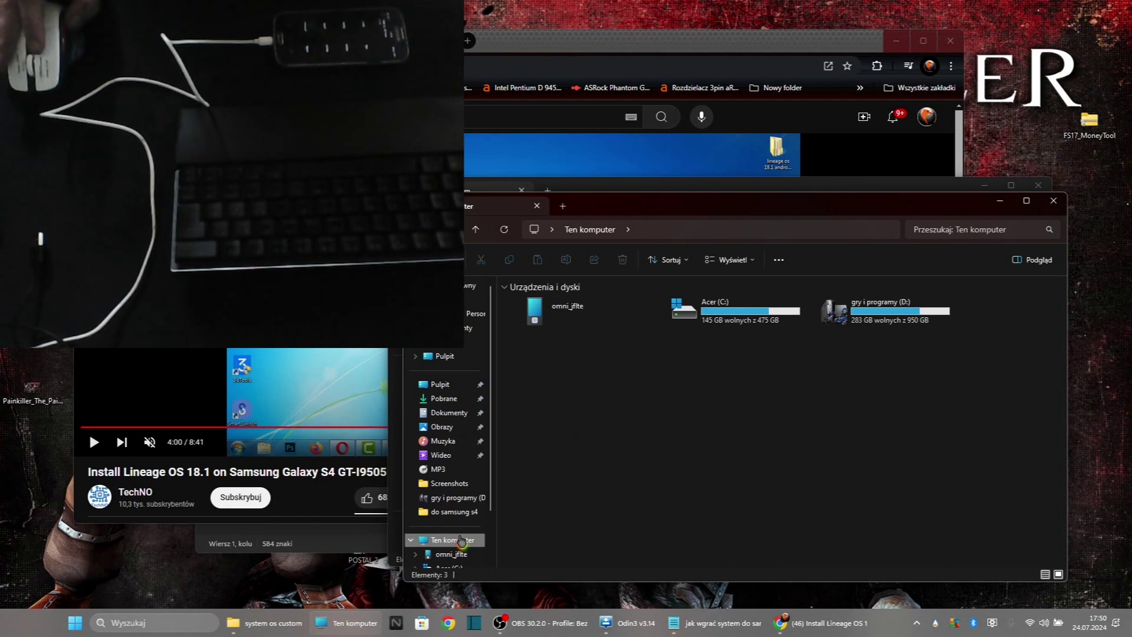
double_click(566, 310)
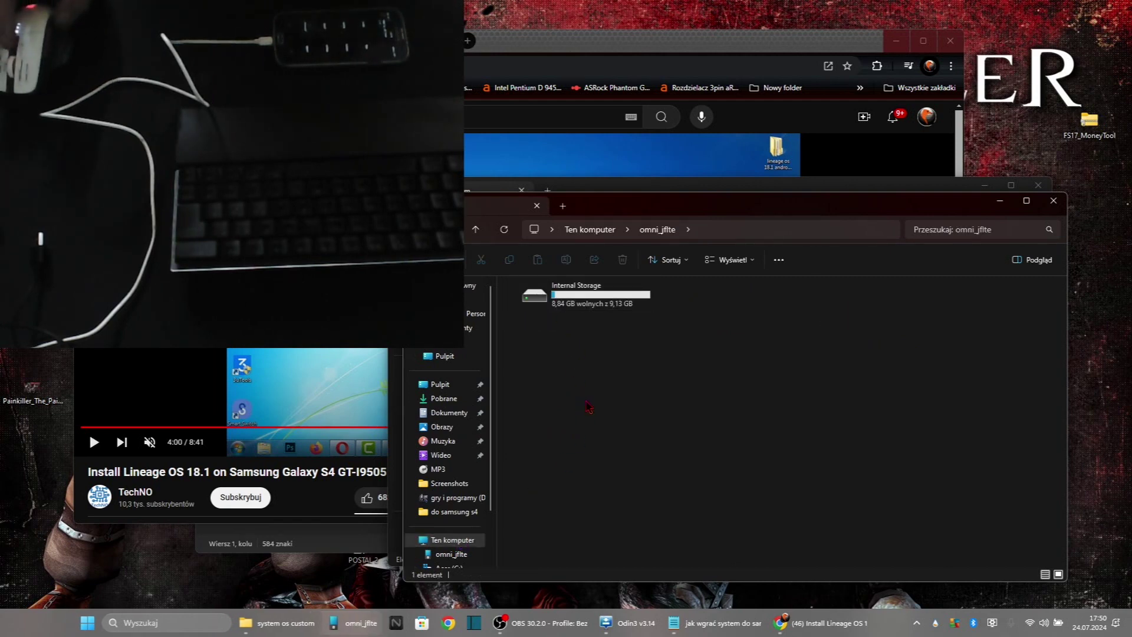
Switch back to the browser and play a short stretch of the video to examine how the ROM archives are copied.
click(752, 43)
click(502, 356)
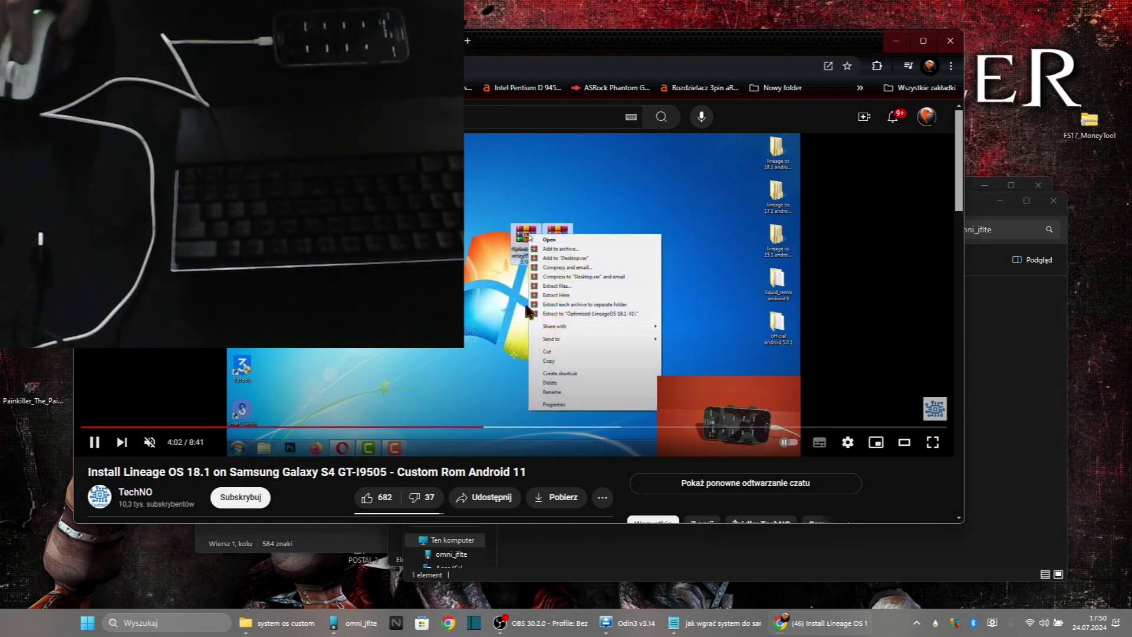
click(523, 311)
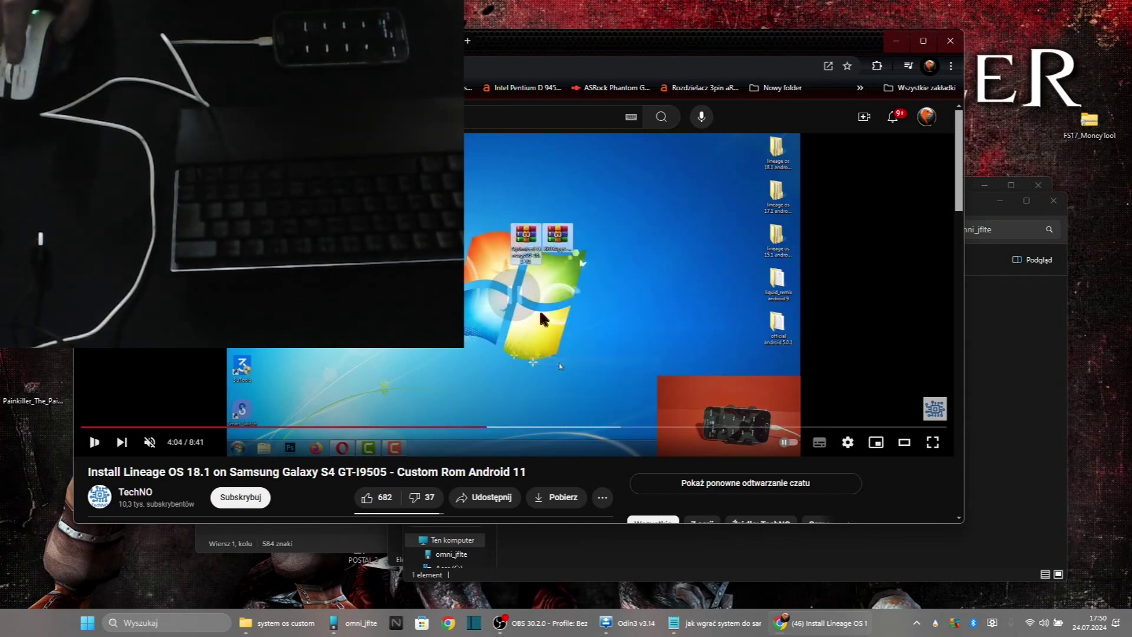
Copy the BiTGApps-arm-11.0.0-R20_signed and Optimized-LineageOS-18.1-V1 archives from the system os custom folder.
key(alt+Tab)
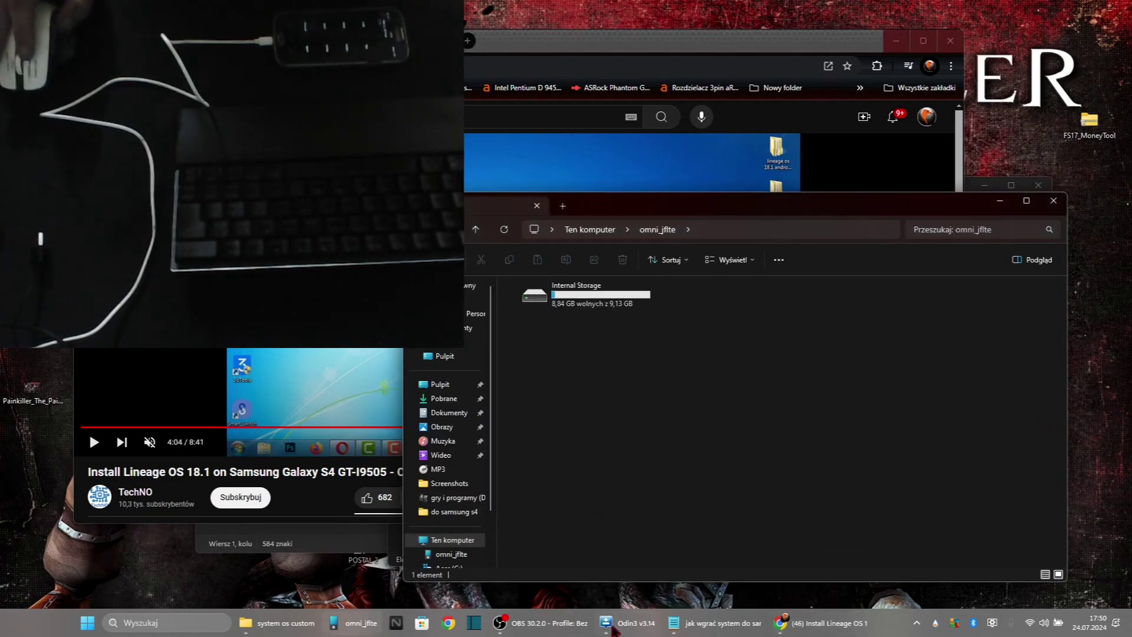
click(296, 624)
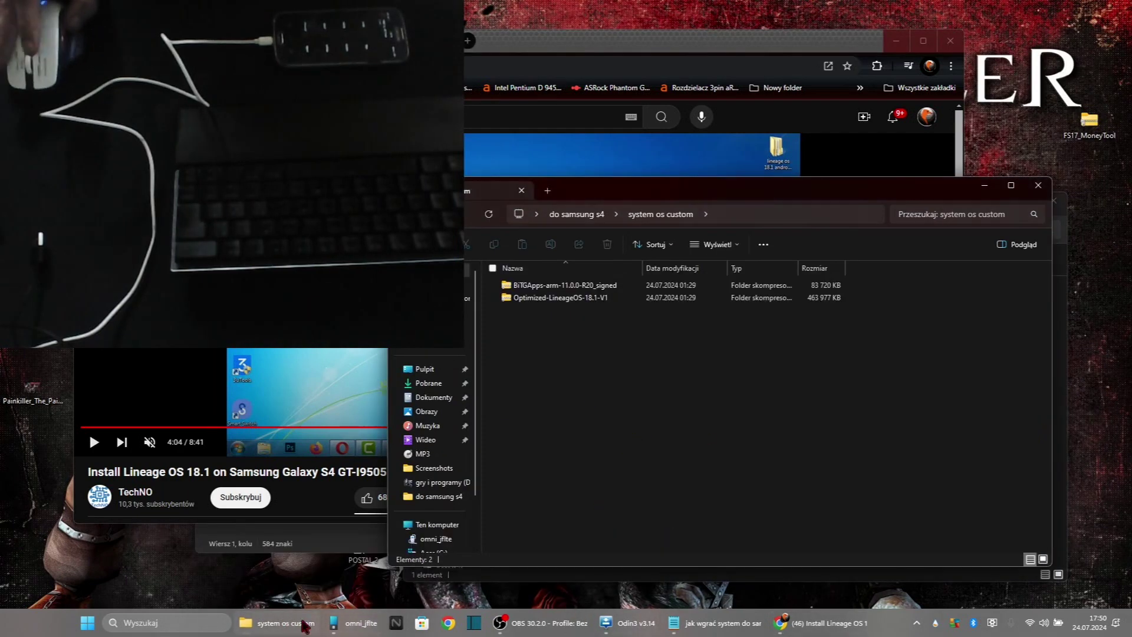
drag(565, 354, 573, 288)
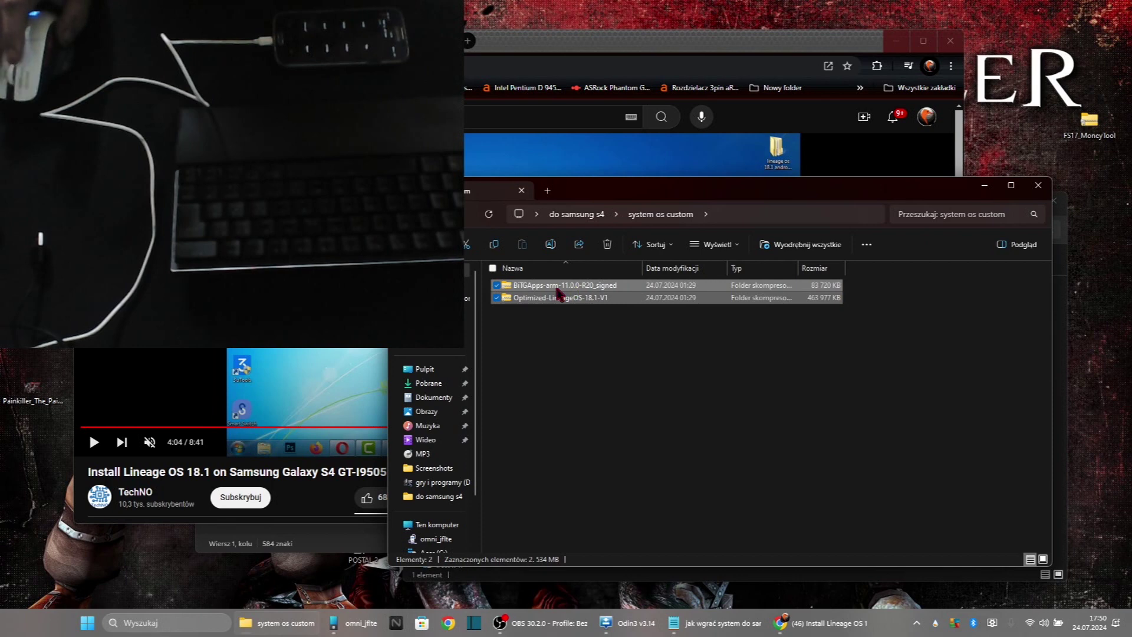
right_click(558, 292)
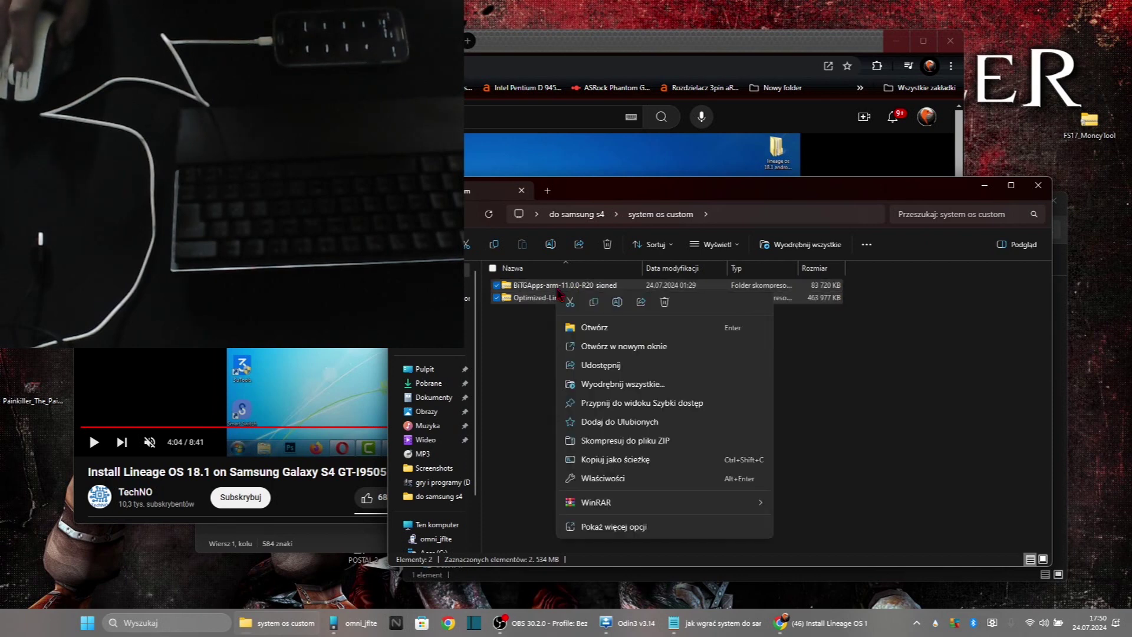
click(596, 305)
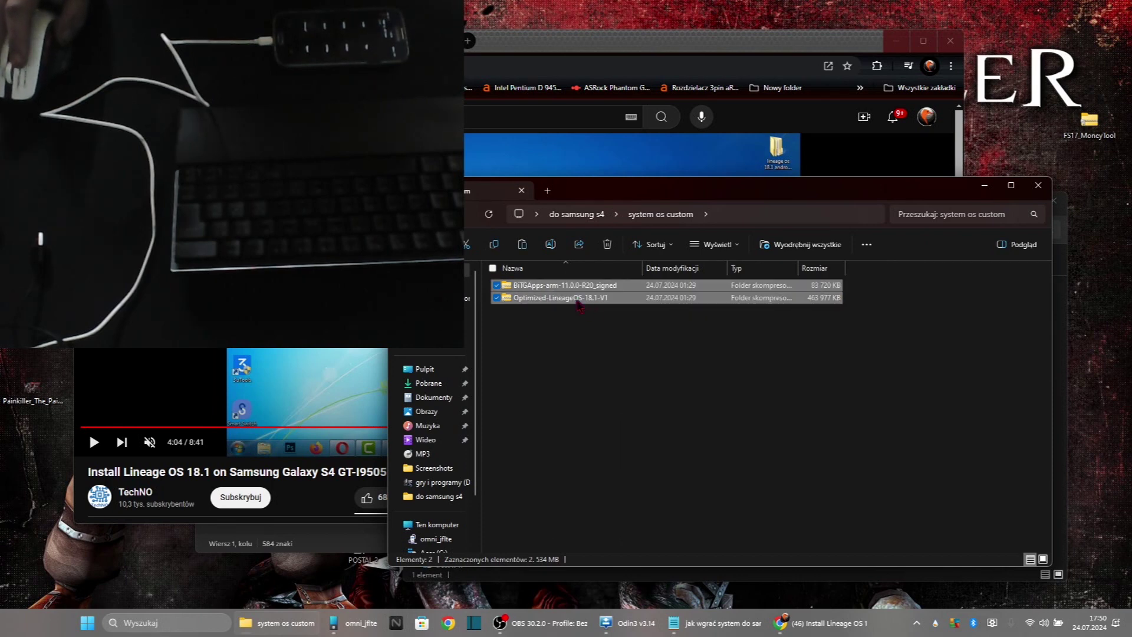
right_click(552, 289)
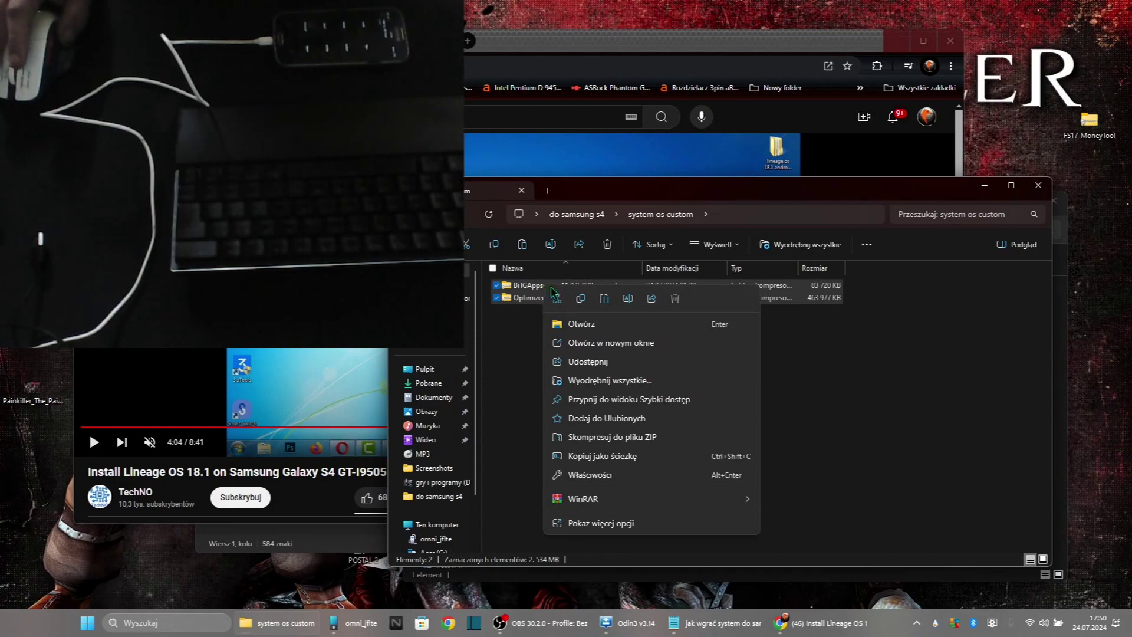
click(589, 298)
Move the system os custom and omni_jflte windows apart to uncover the video, and minimize the system os custom window.
drag(593, 192, 543, 425)
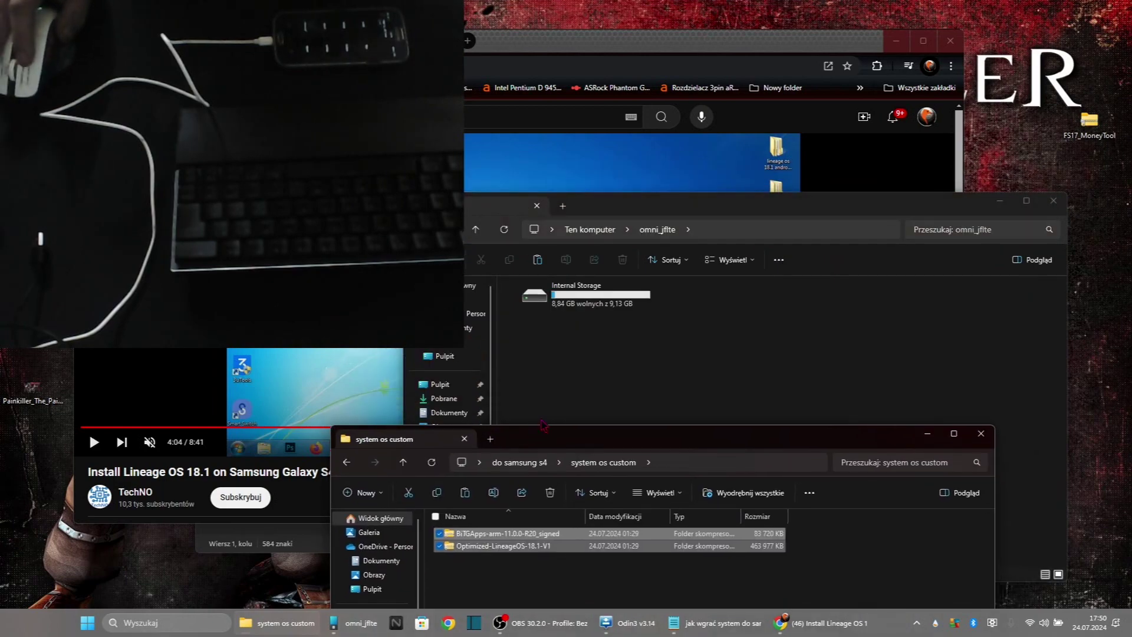
drag(977, 205, 1131, 56)
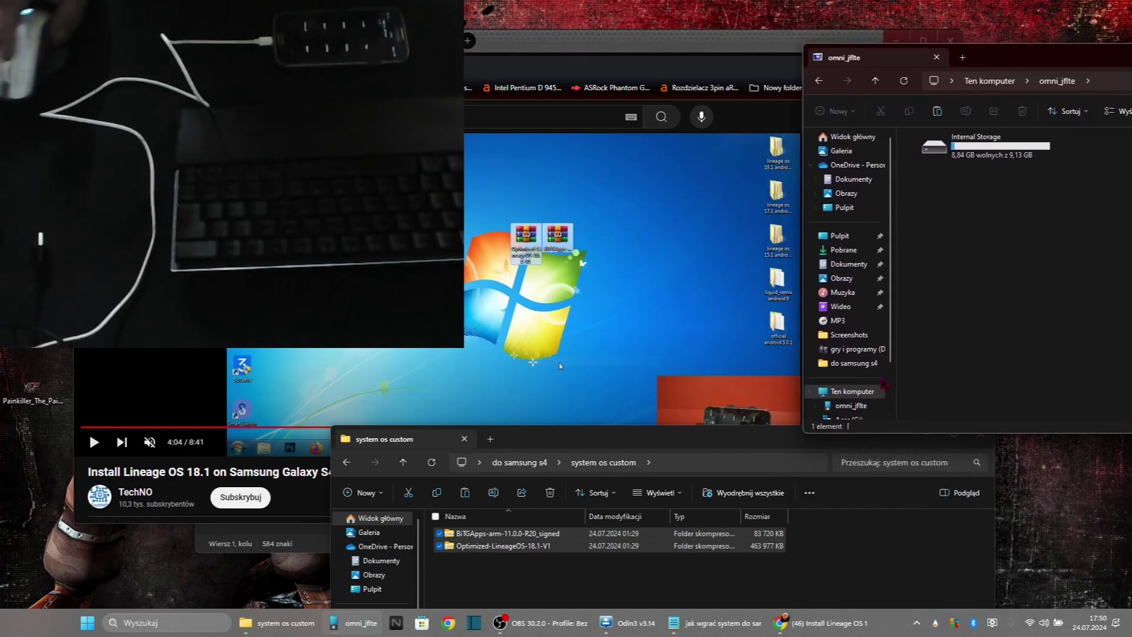
drag(487, 547, 504, 557)
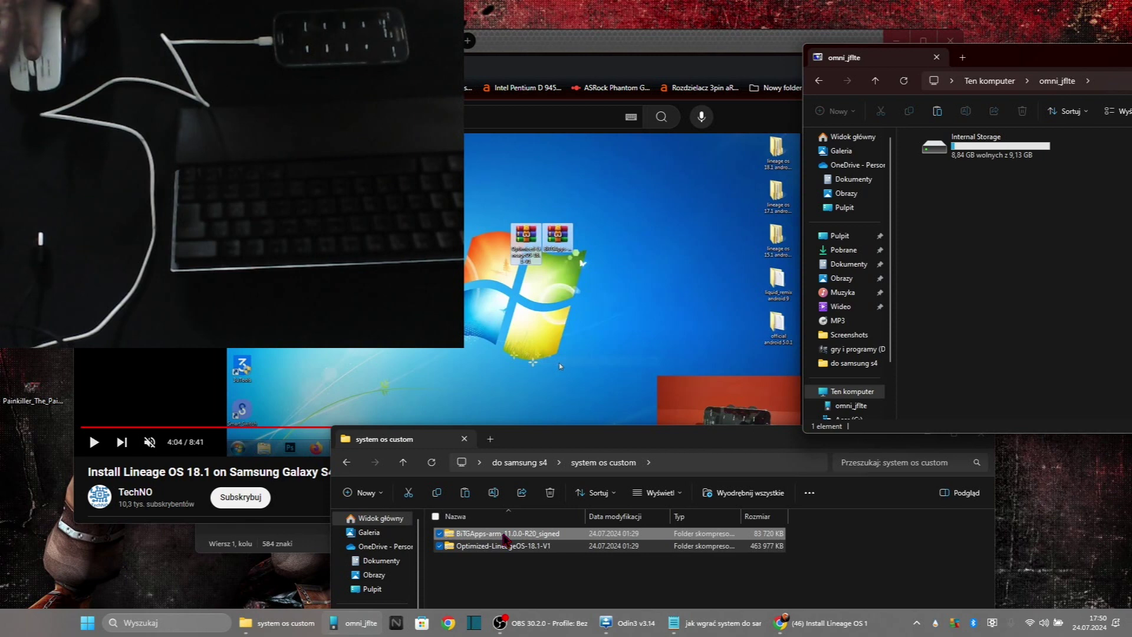
right_click(504, 537)
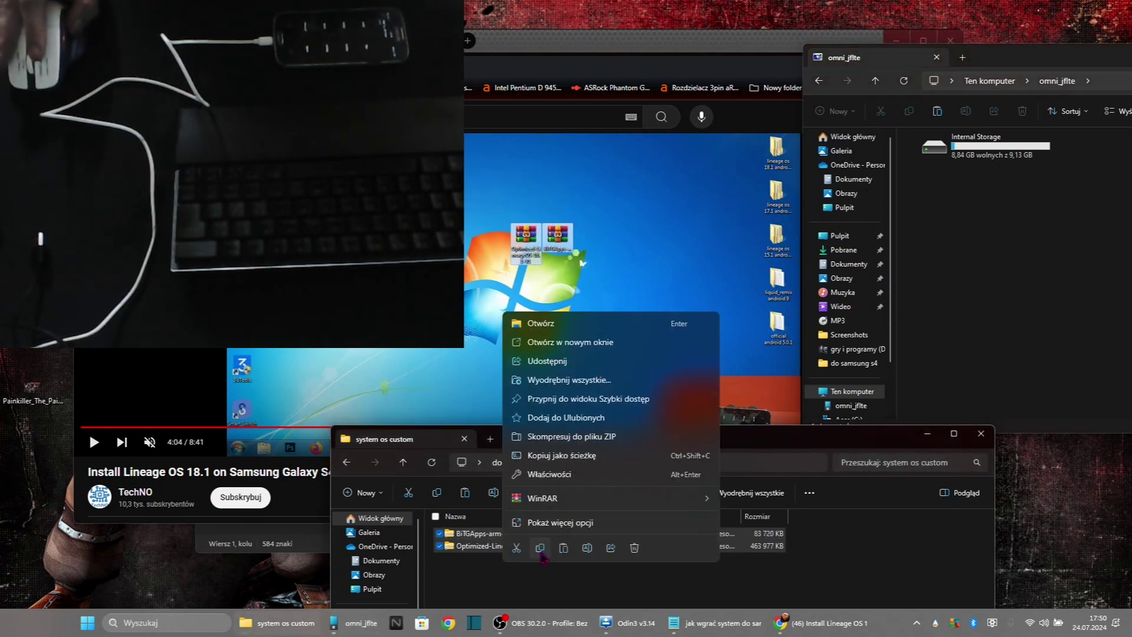
key(Escape)
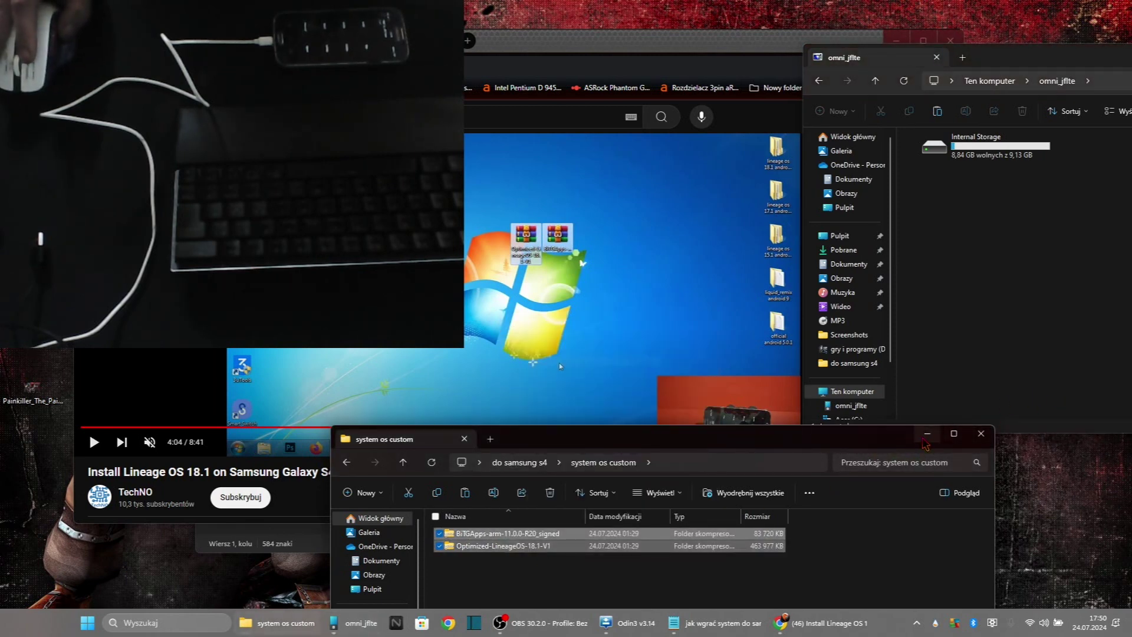
click(927, 433)
Play the video up to the phone's Internal Storage folders, pause it and return to the omni_jflte window.
click(632, 303)
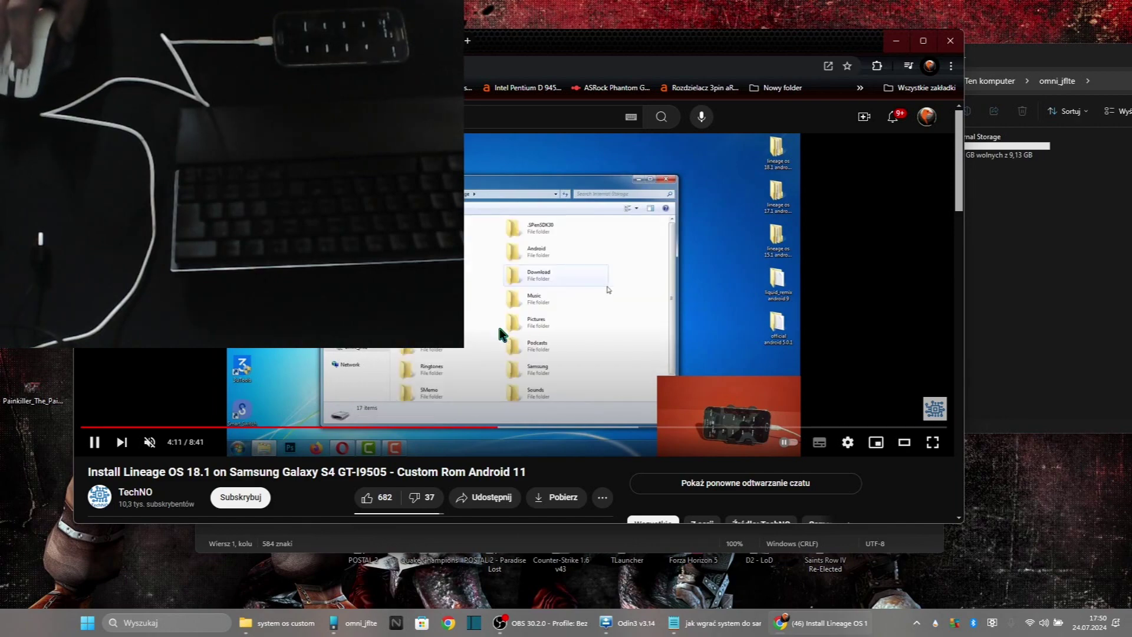
click(546, 320)
click(1051, 248)
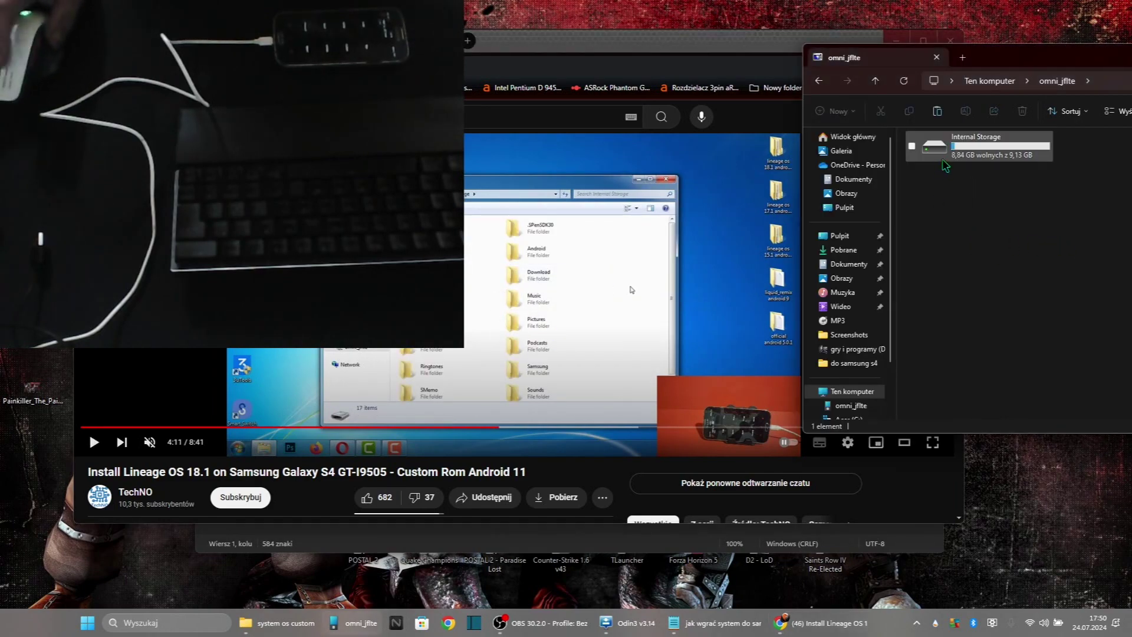
Open the phone's Internal Storage and paste the two copied archives into it, moving the copy progress window aside.
double_click(973, 146)
drag(1000, 58, 356, 108)
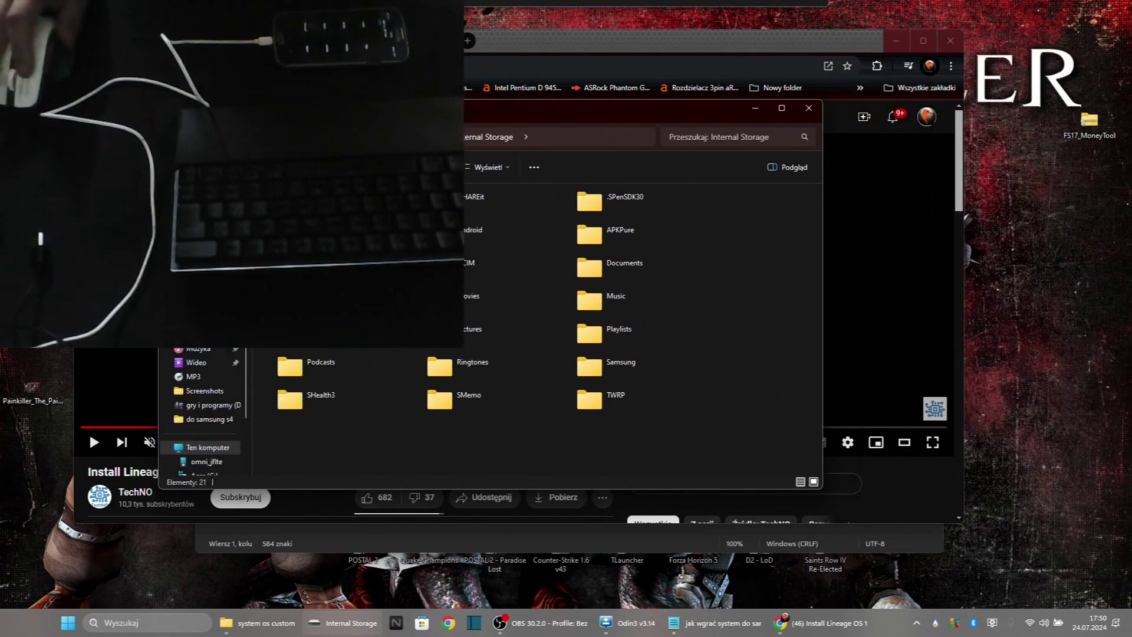
right_click(771, 385)
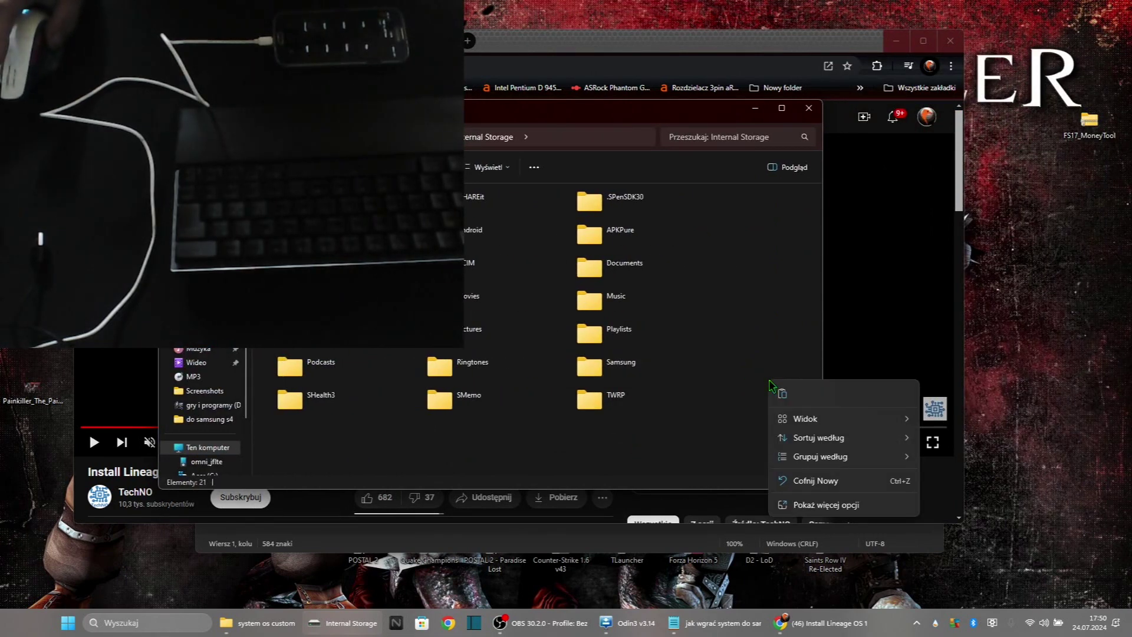
click(782, 395)
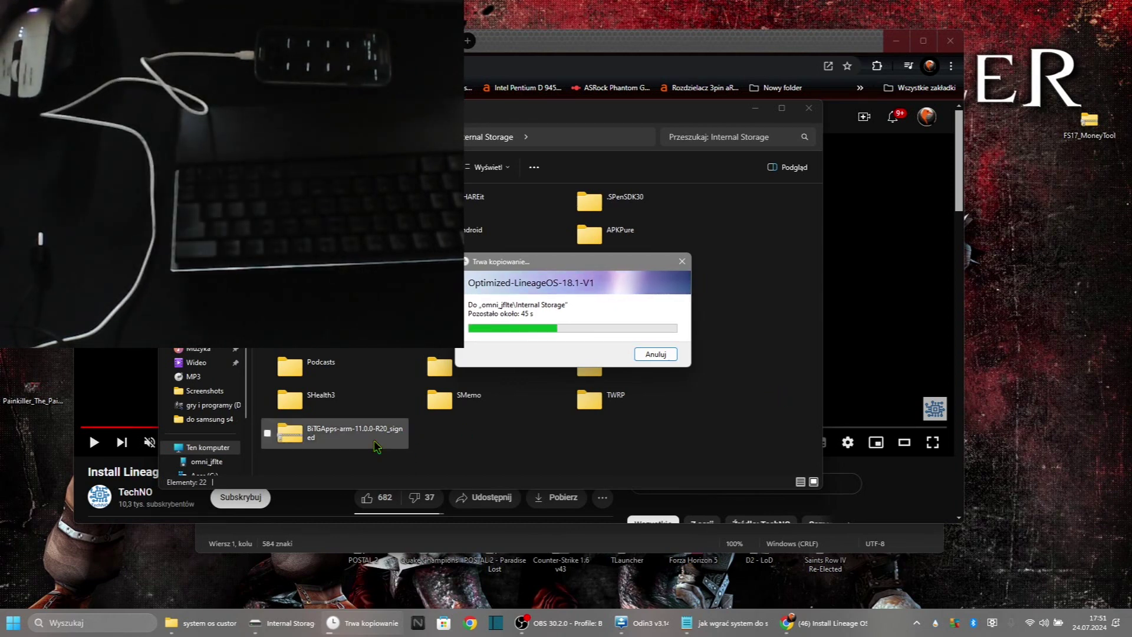
drag(580, 266, 820, 235)
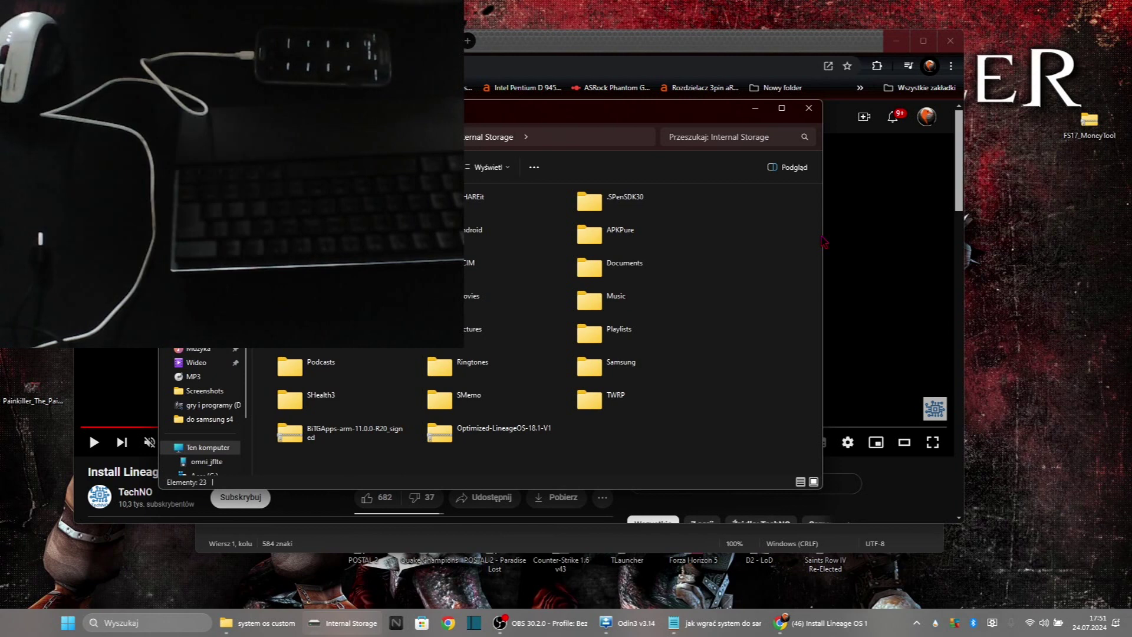
Minimize the Internal Storage window and play the video past the file transfer, pausing at the TWRP main menu.
drag(631, 448, 662, 450)
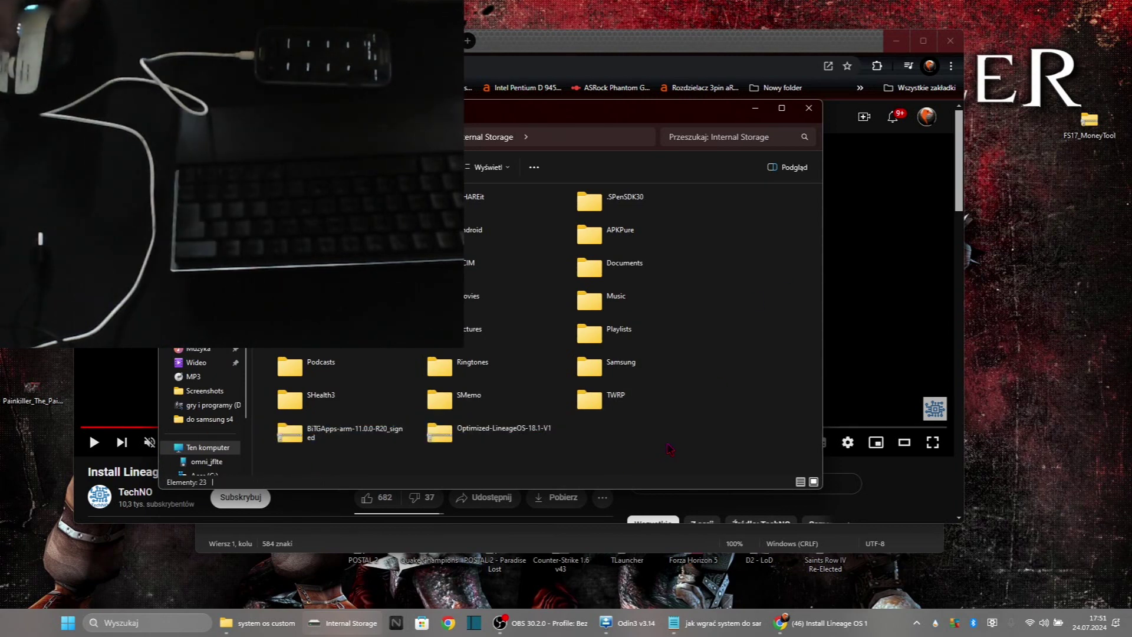
click(757, 110)
click(583, 274)
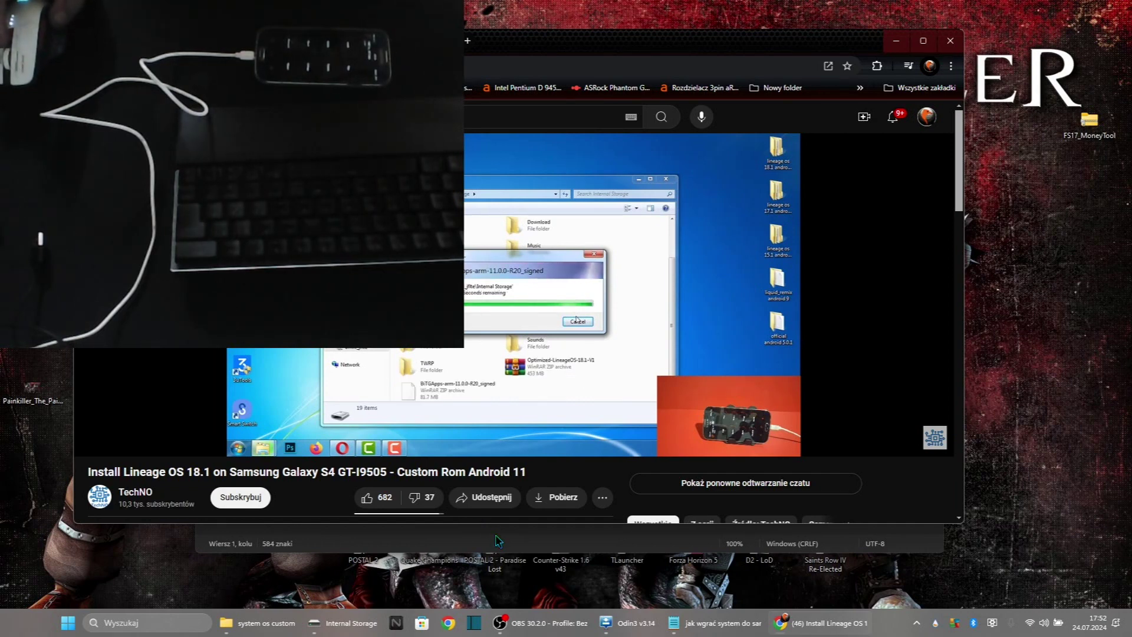
mouse_move(522, 385)
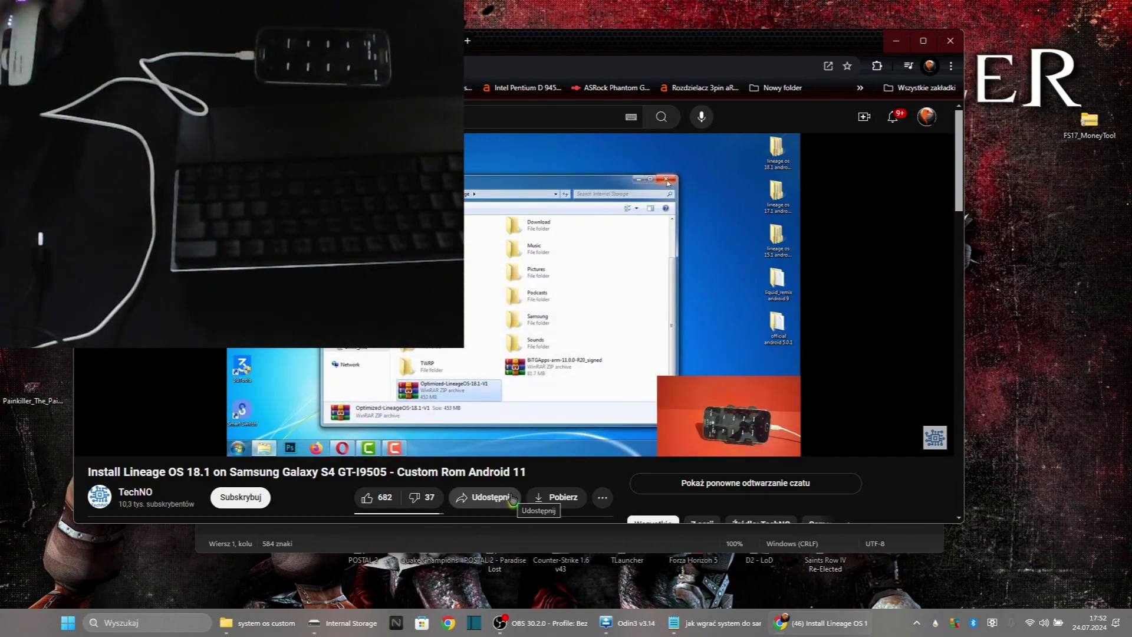
mouse_move(543, 270)
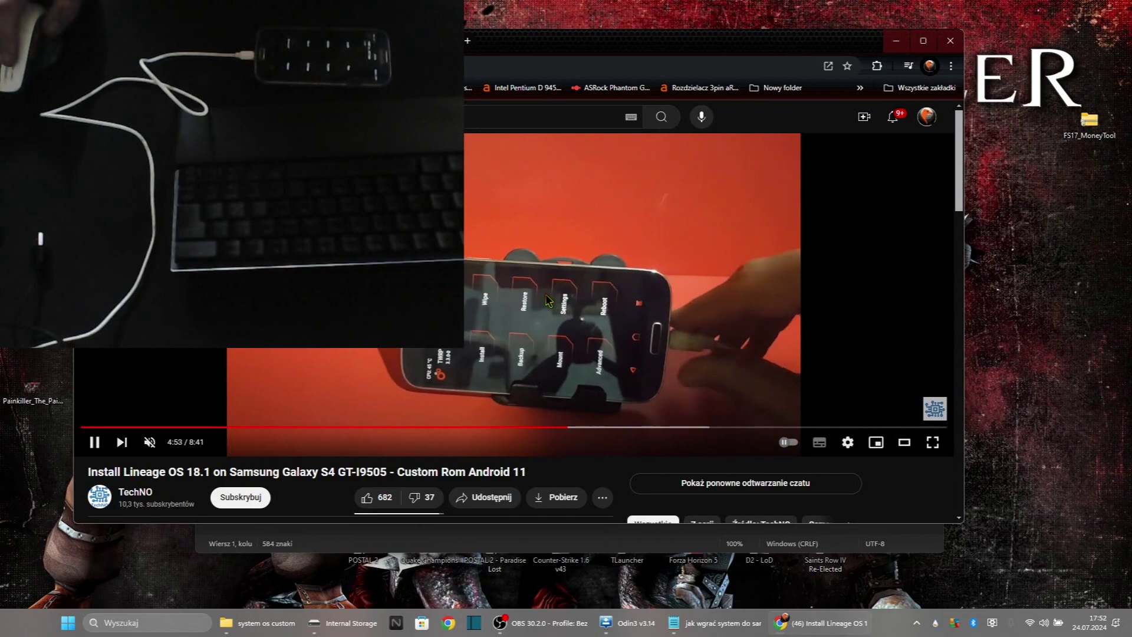
click(547, 298)
Close the Internal Storage window and play the video briefly to the unplugging of the USB cable, pausing it there.
mouse_move(811, 627)
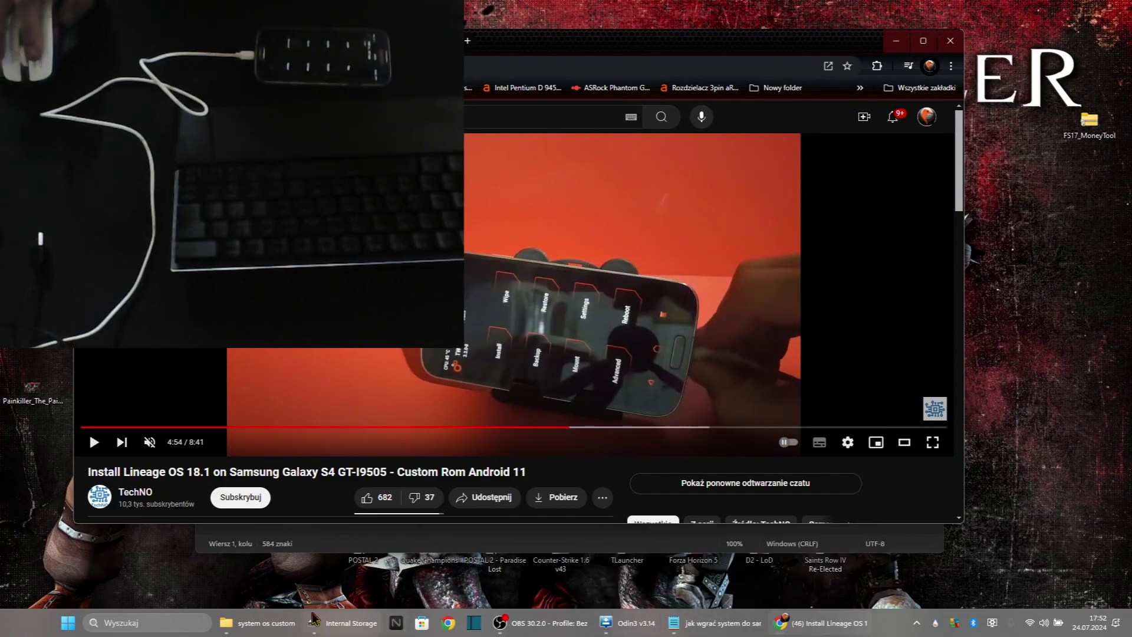
click(342, 623)
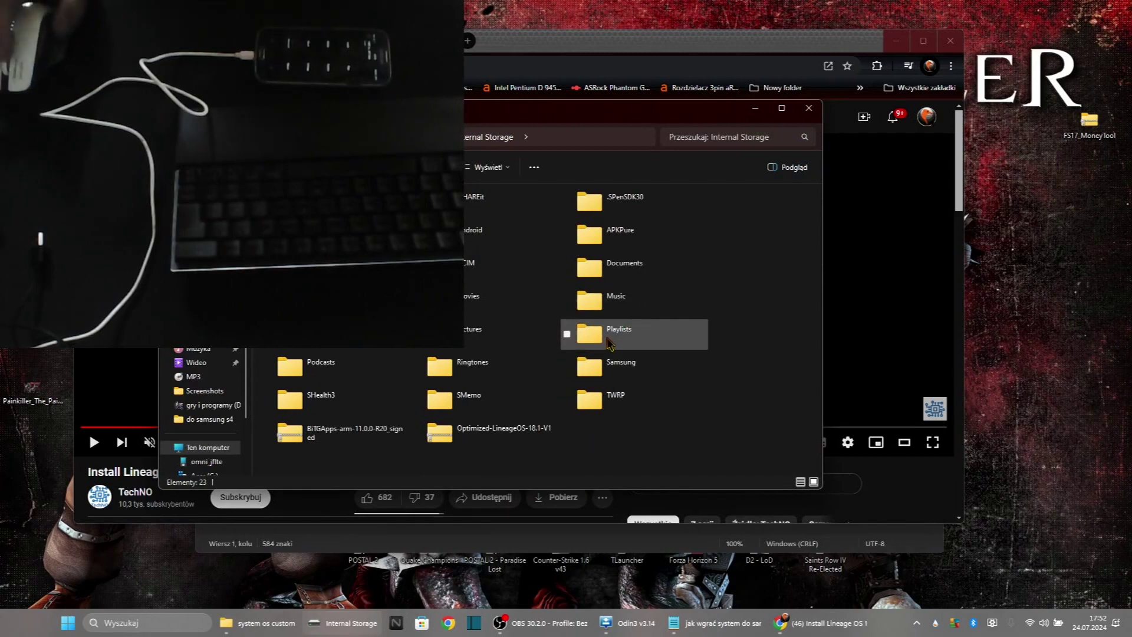
click(809, 108)
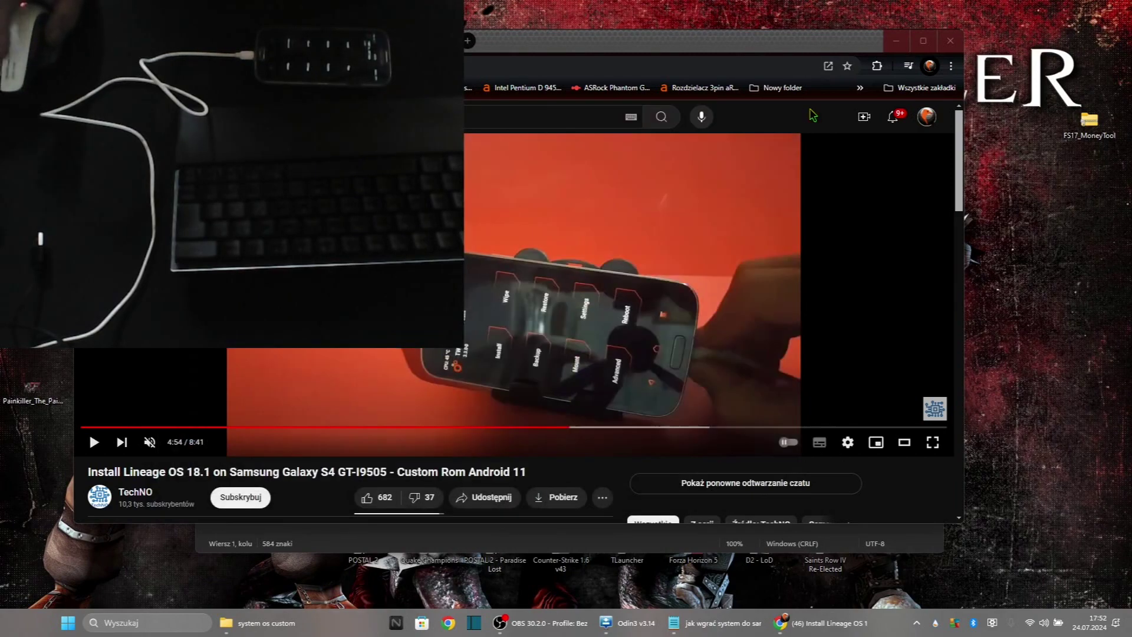
click(643, 271)
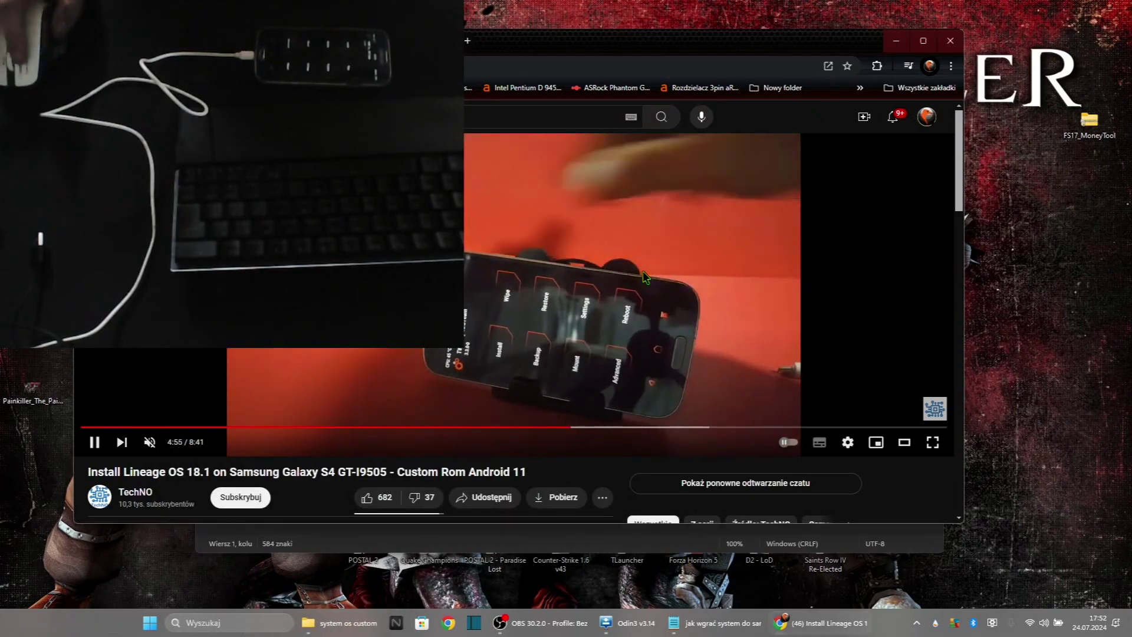
click(643, 271)
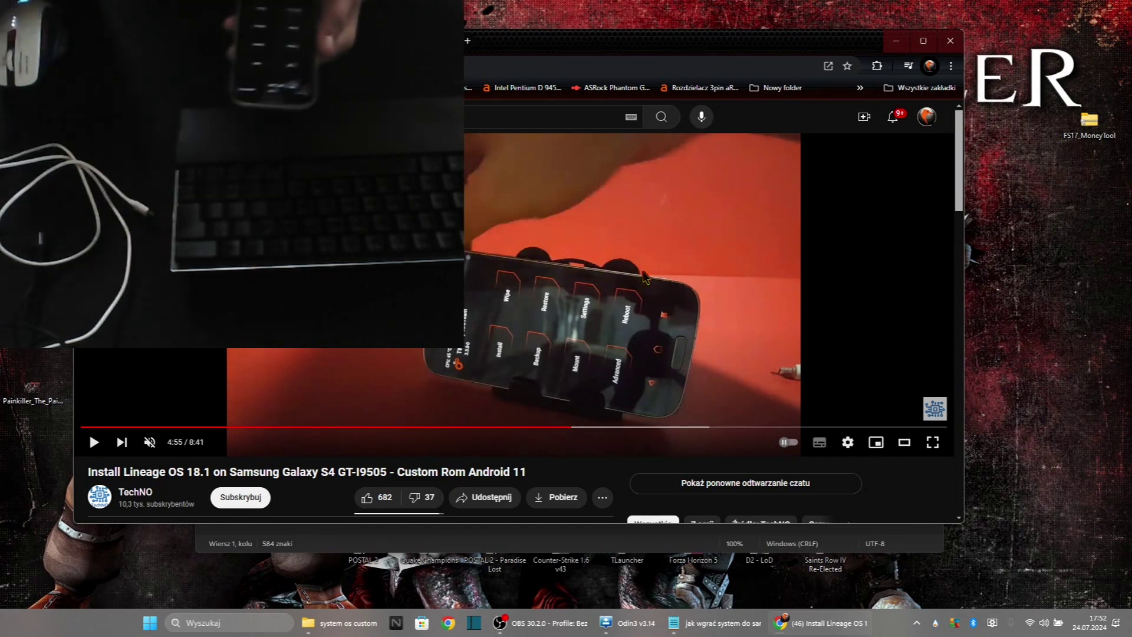
Play the video from the TWRP main menu to the Install Zip file list, pausing at both screens.
click(535, 285)
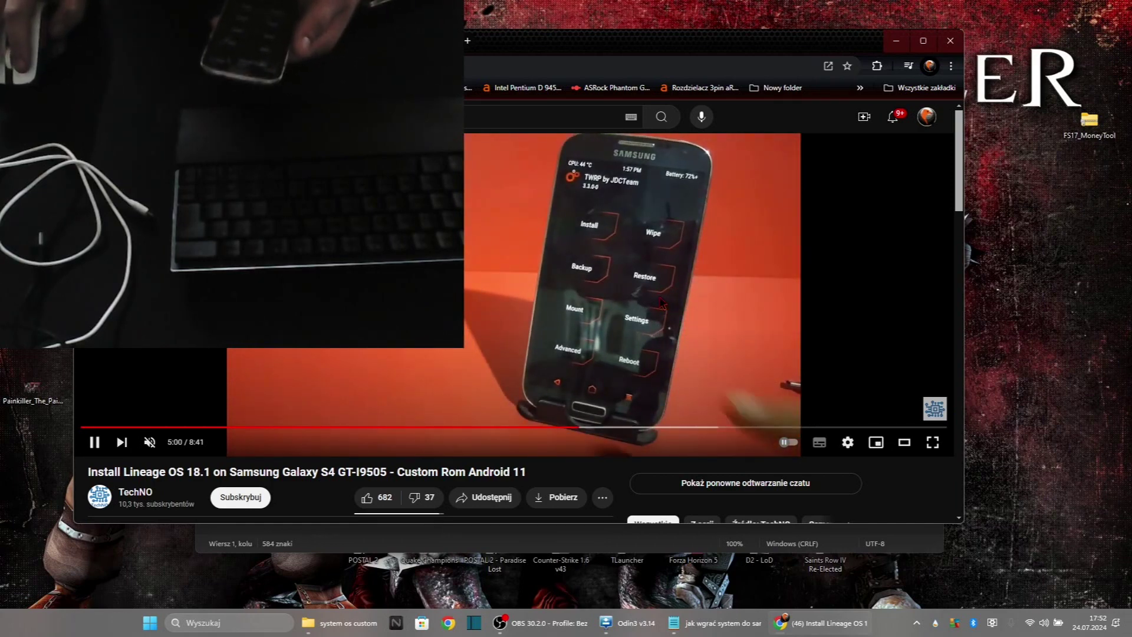
click(663, 304)
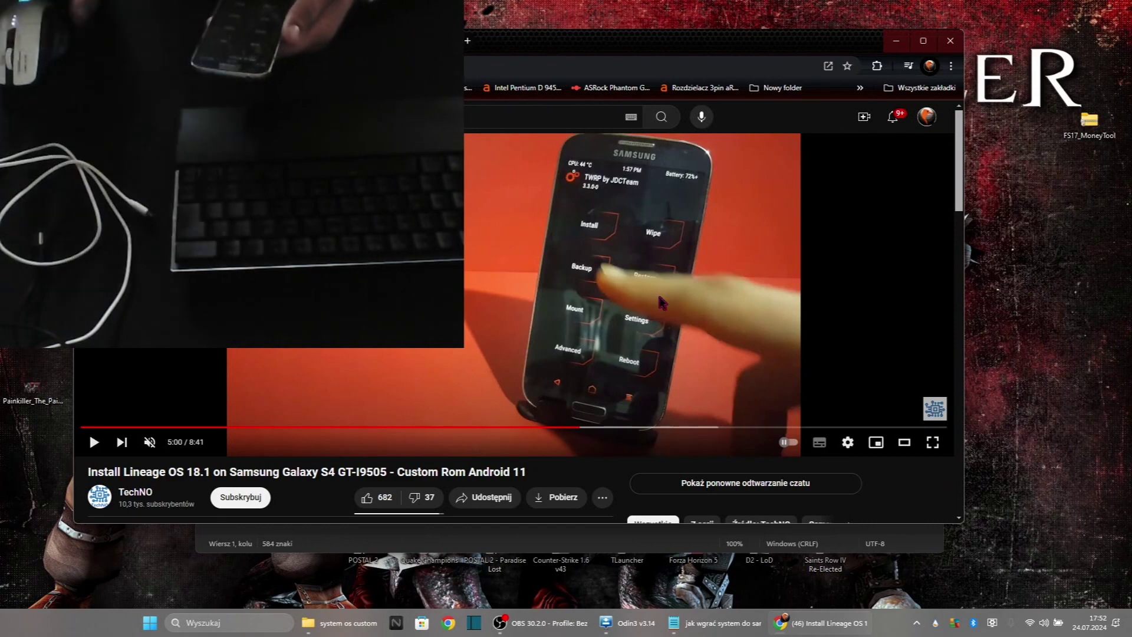
click(595, 295)
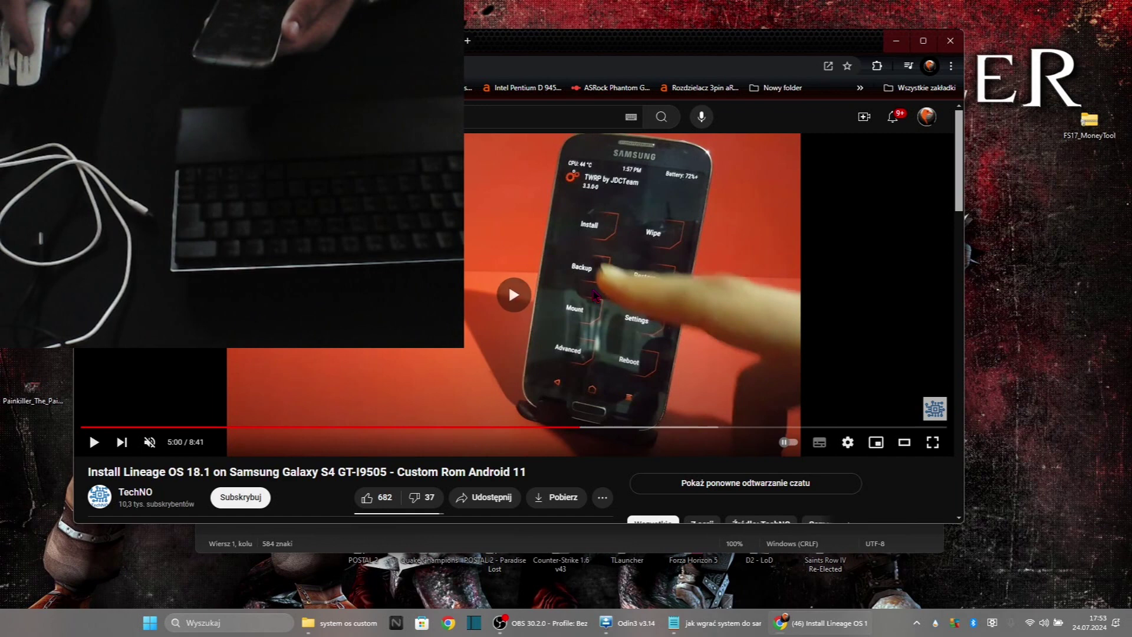
click(609, 254)
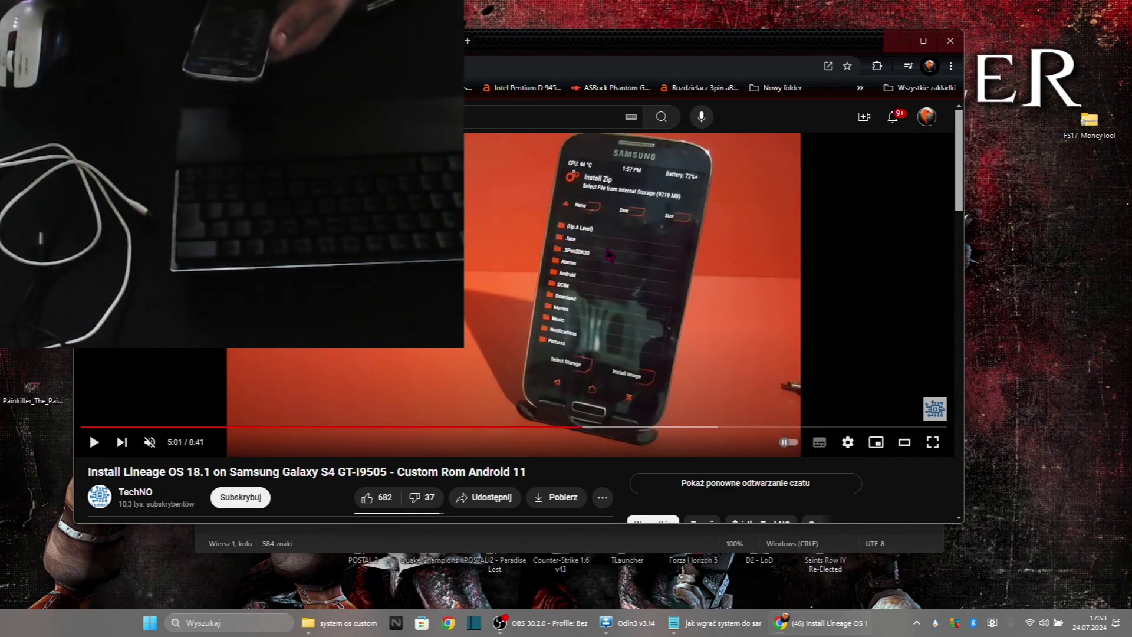
Play the video through the selection of Optimized-LineageOS-18.1-V1.zip, pausing at the archive list and the flash confirmation screen, and resume it for the flash swipe.
click(592, 277)
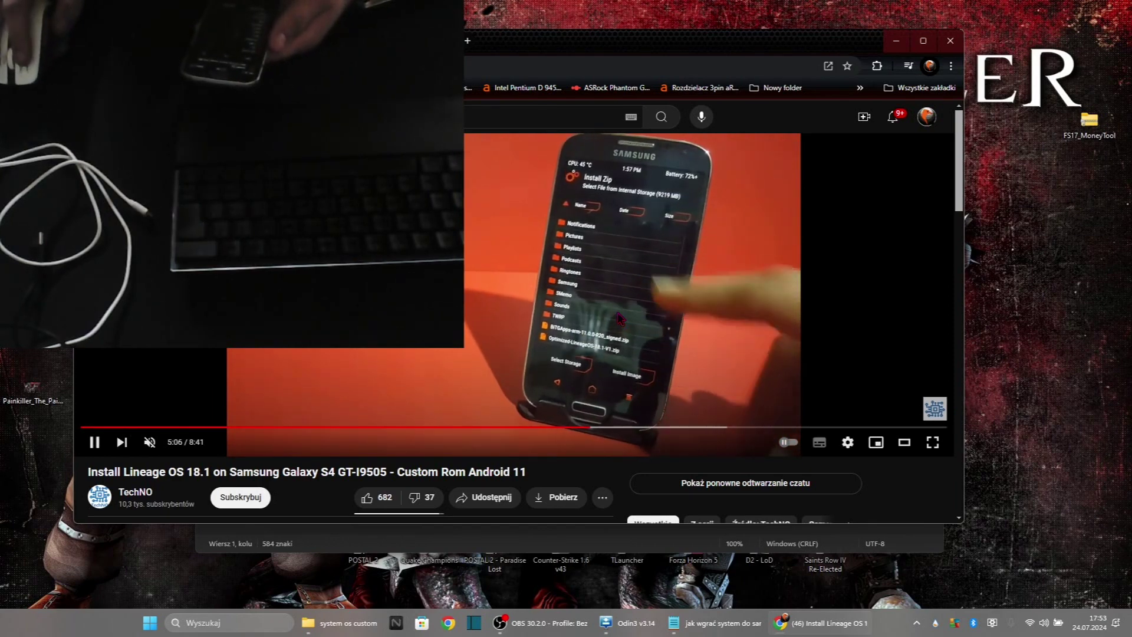
click(641, 315)
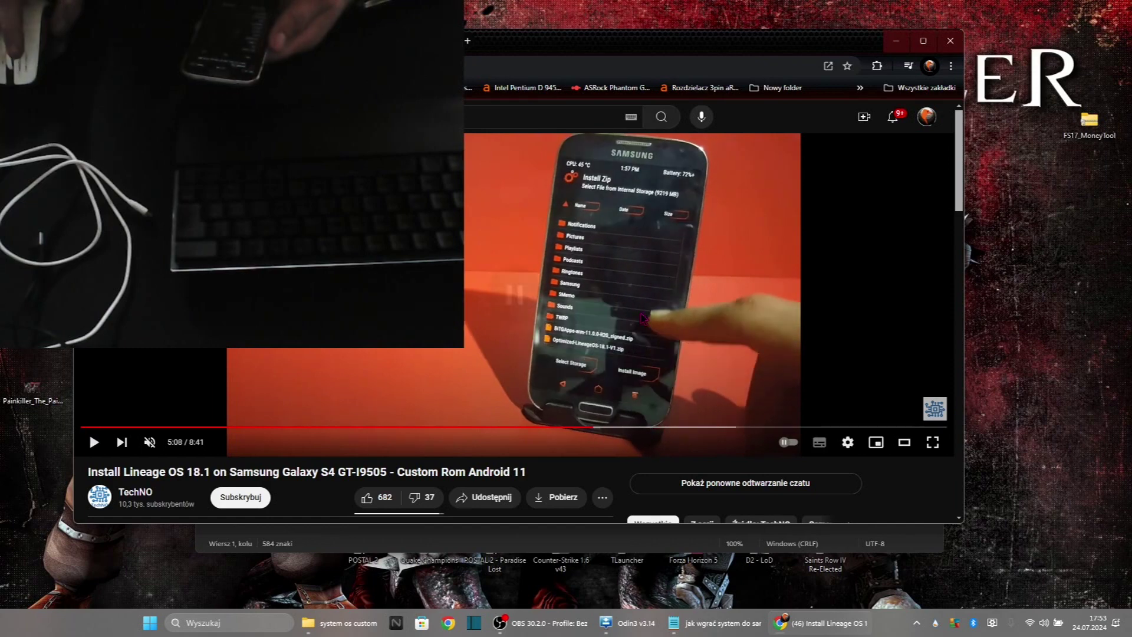
click(642, 318)
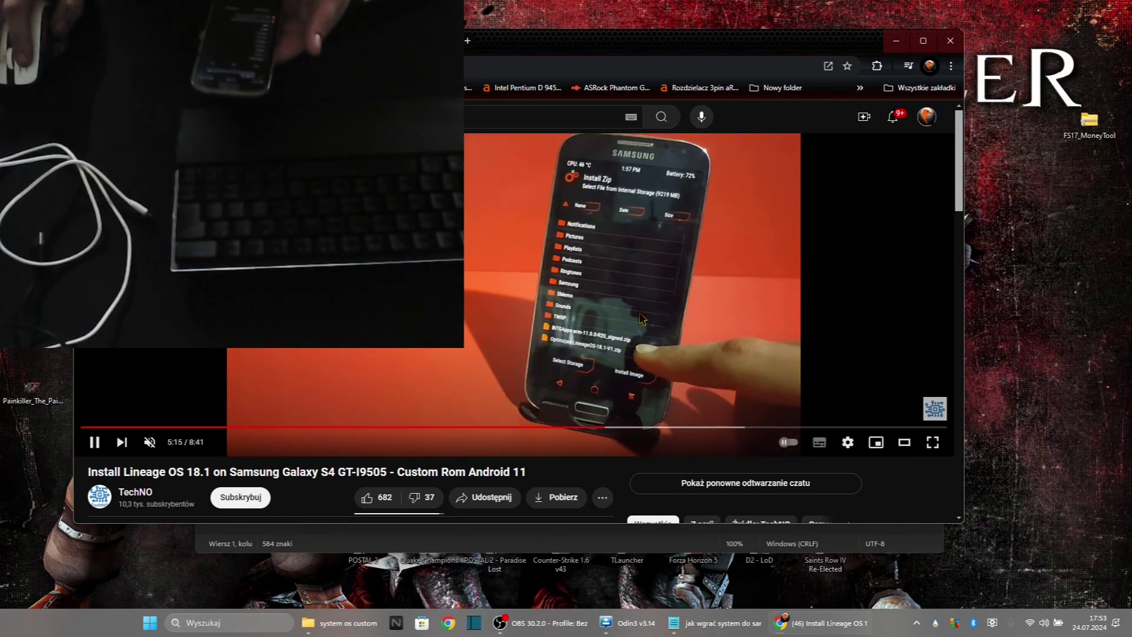
click(632, 346)
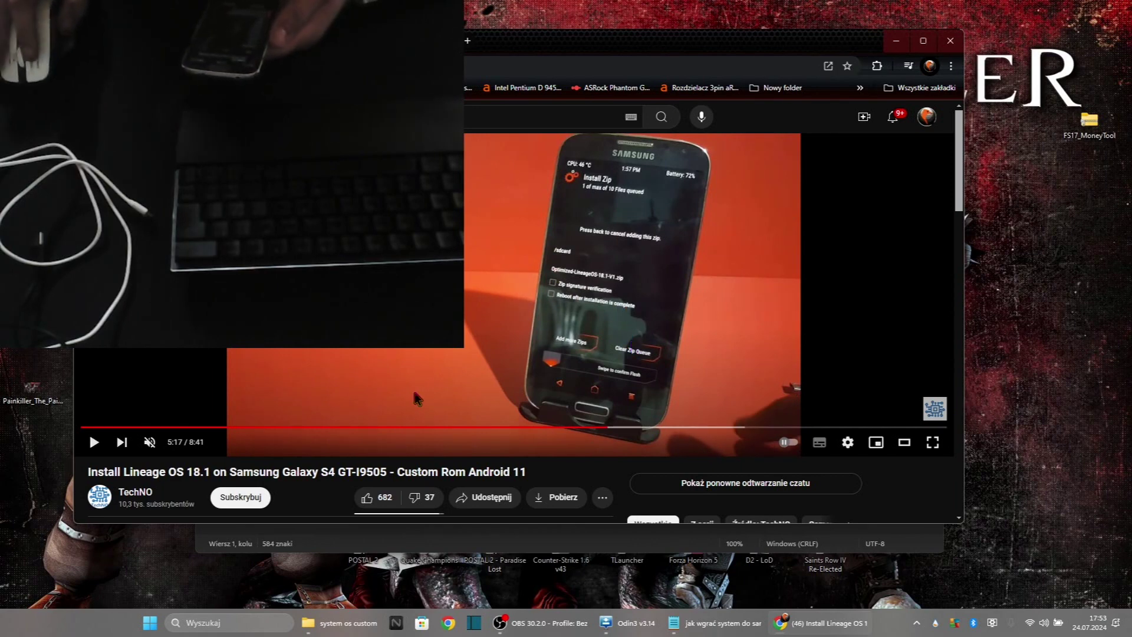
click(484, 366)
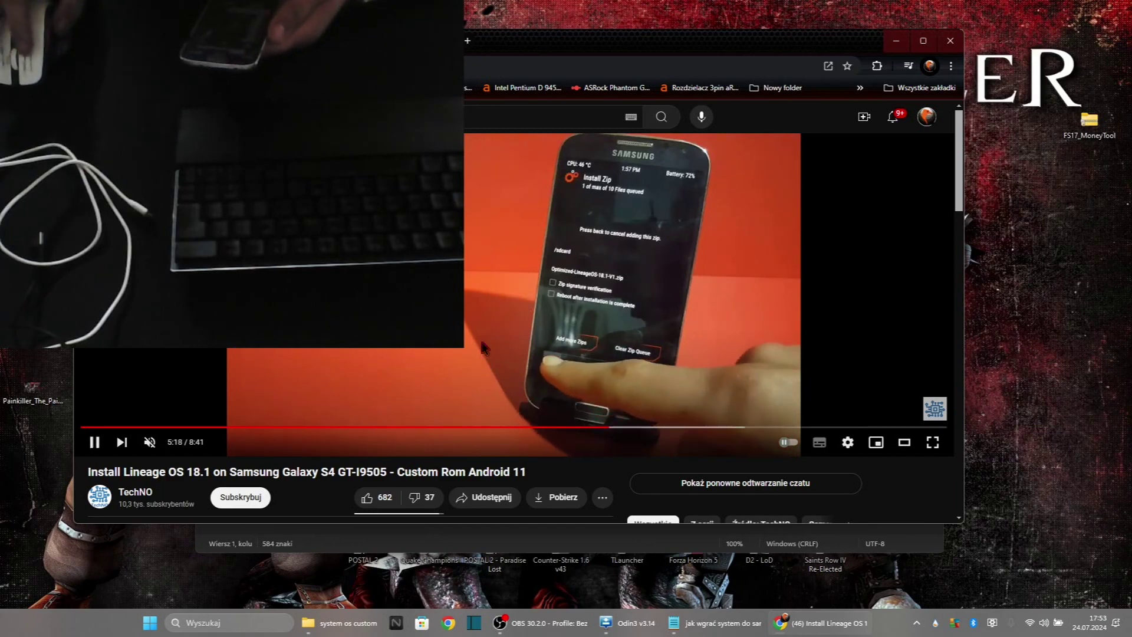